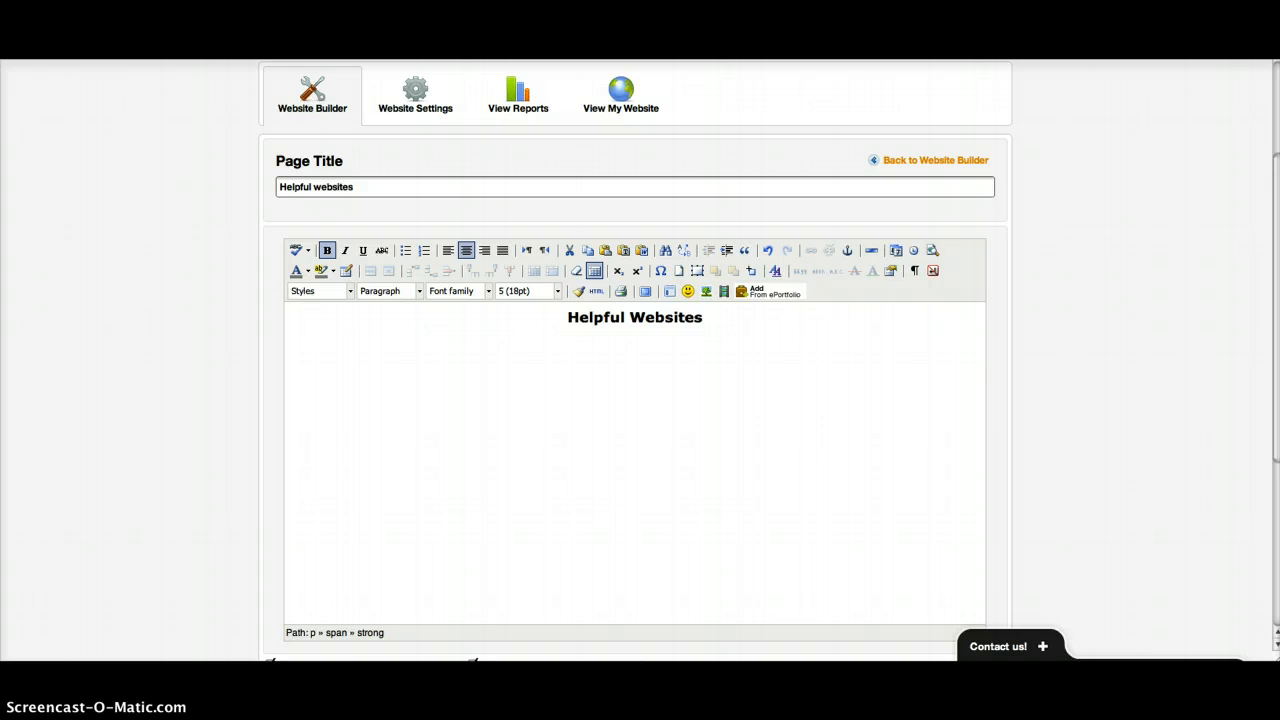
{"action": "left_click", "coordinate": [251, 586]}
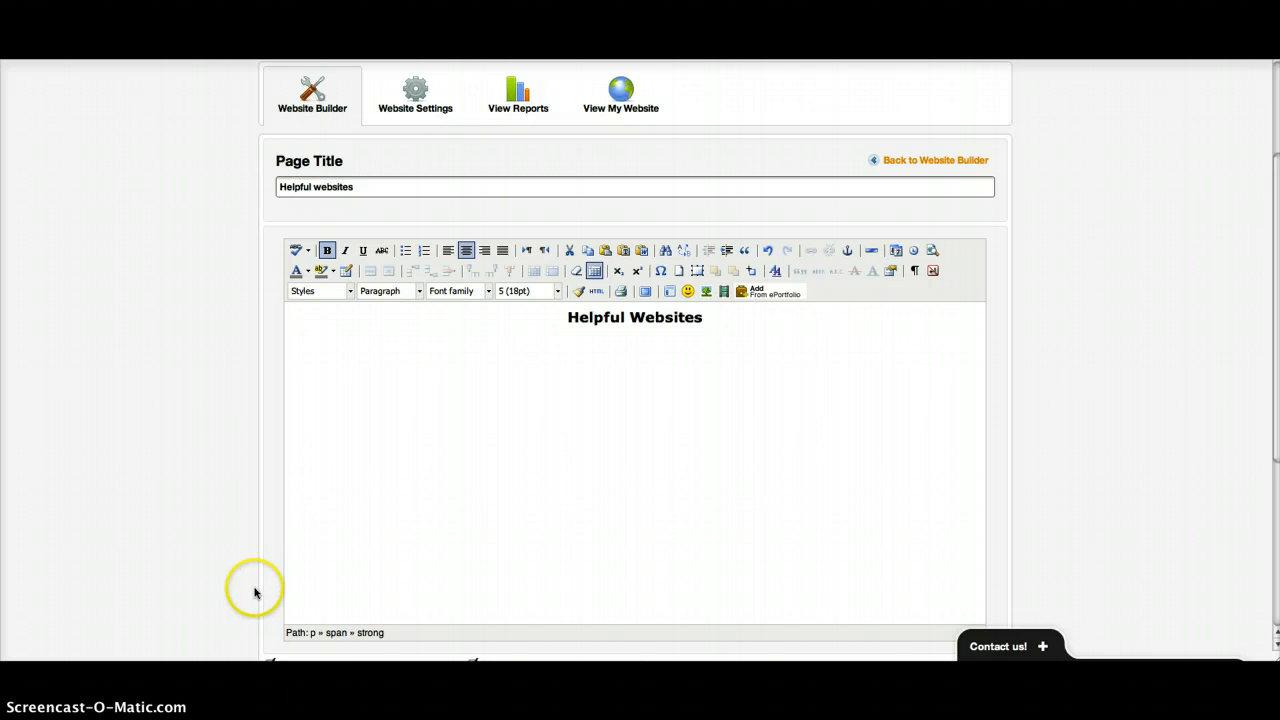
{"action": "left_click", "coordinate": [343, 548]}
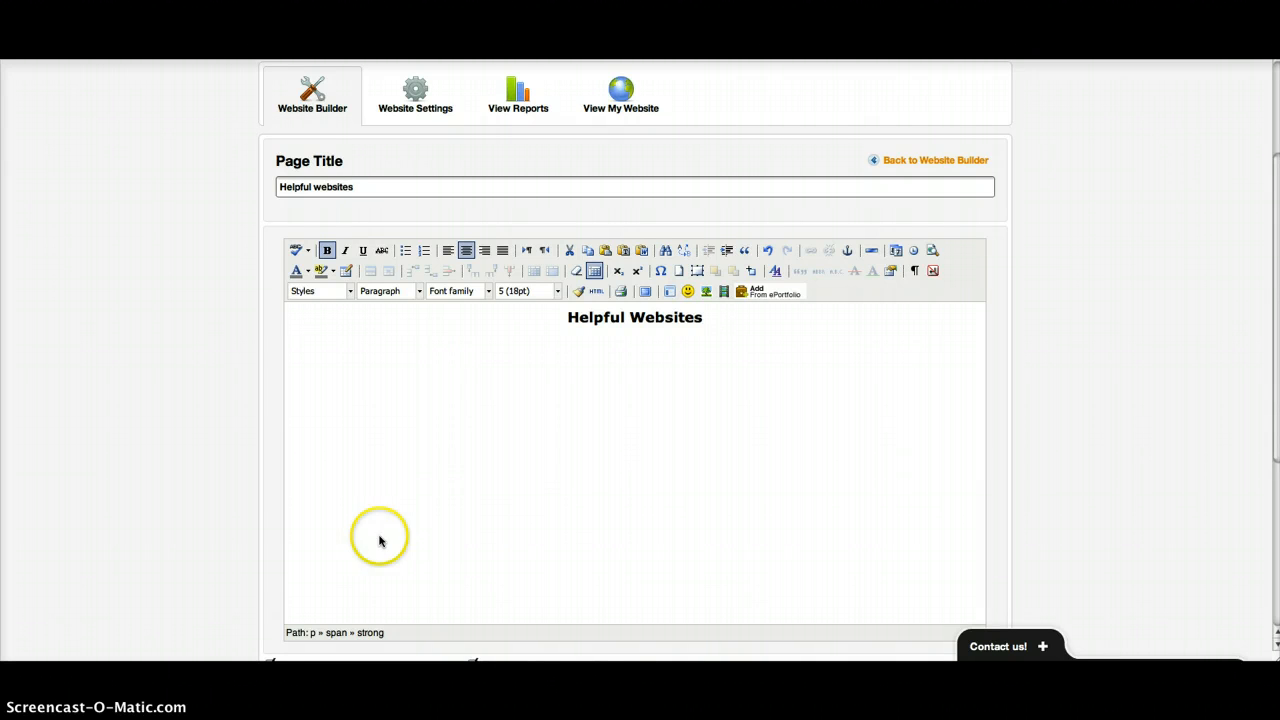
Start a new table on the line below the Helpful Websites heading, with 2 columns and 10 rows
{"action": "left_click", "coordinate": [700, 318]}
{"action": "left_click", "coordinate": [660, 363]}
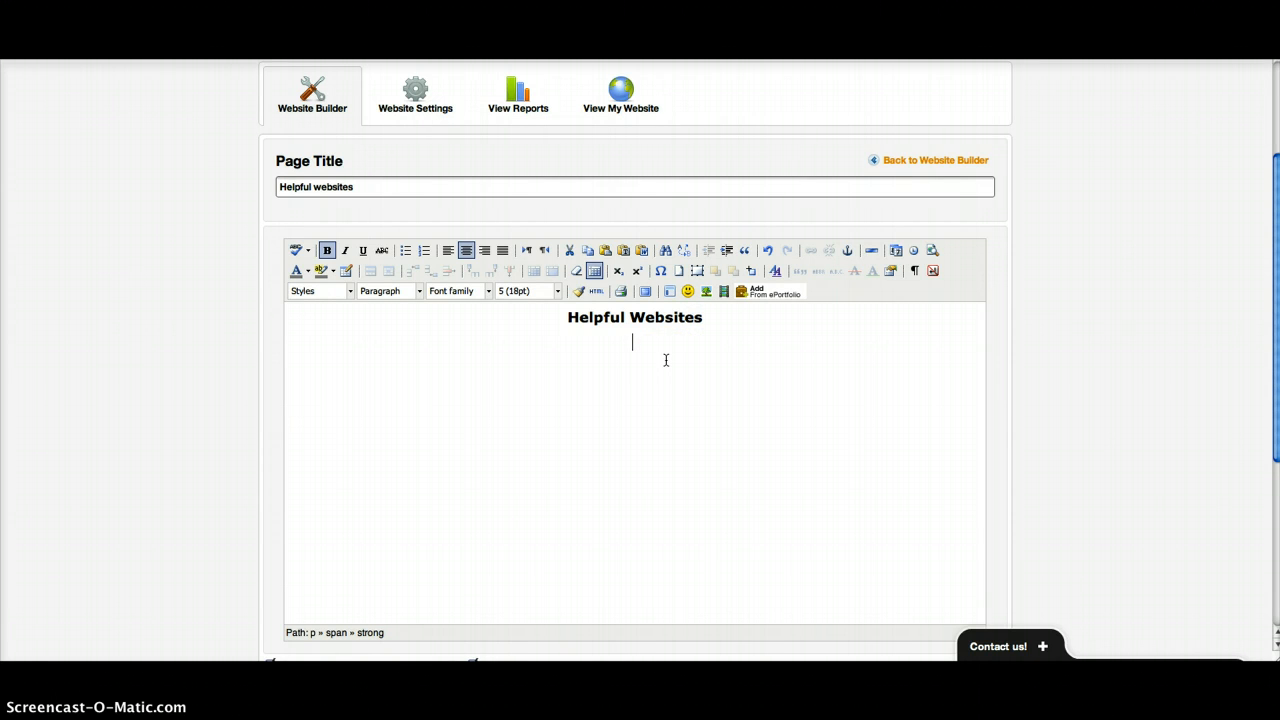
{"action": "left_click", "coordinate": [661, 360]}
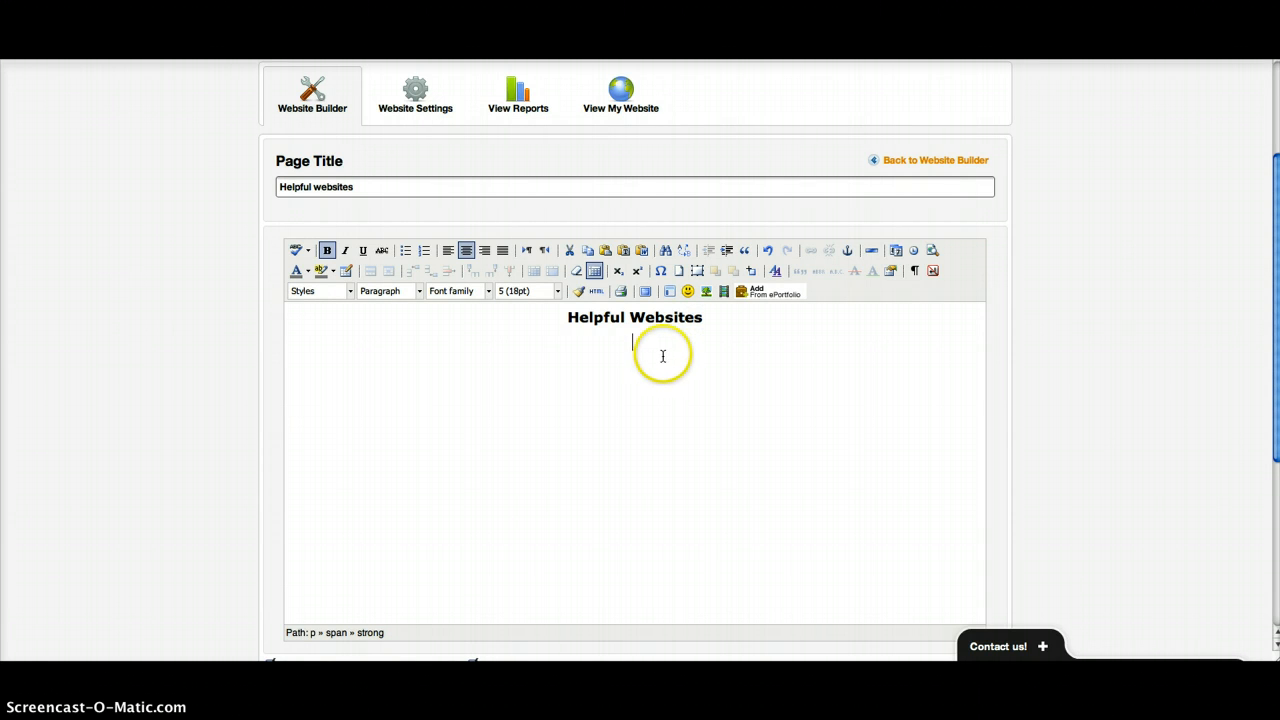
{"action": "left_click", "coordinate": [346, 271]}
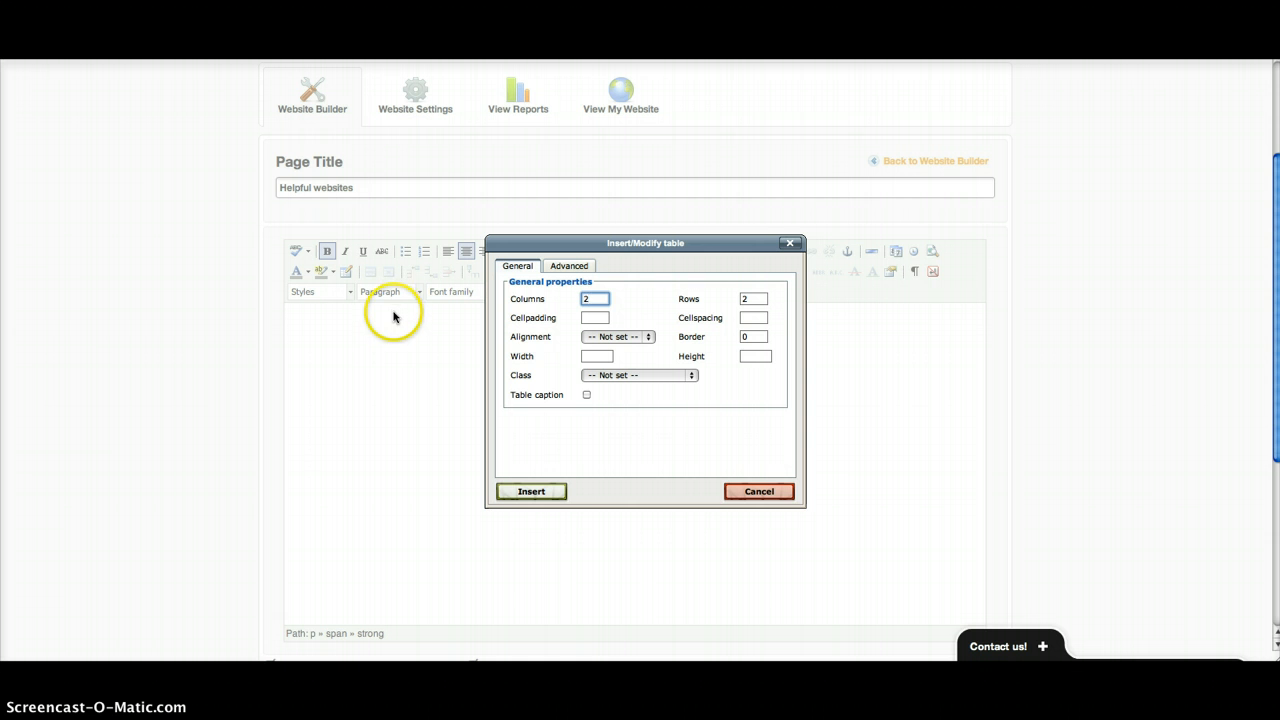
{"action": "left_click", "coordinate": [596, 301]}
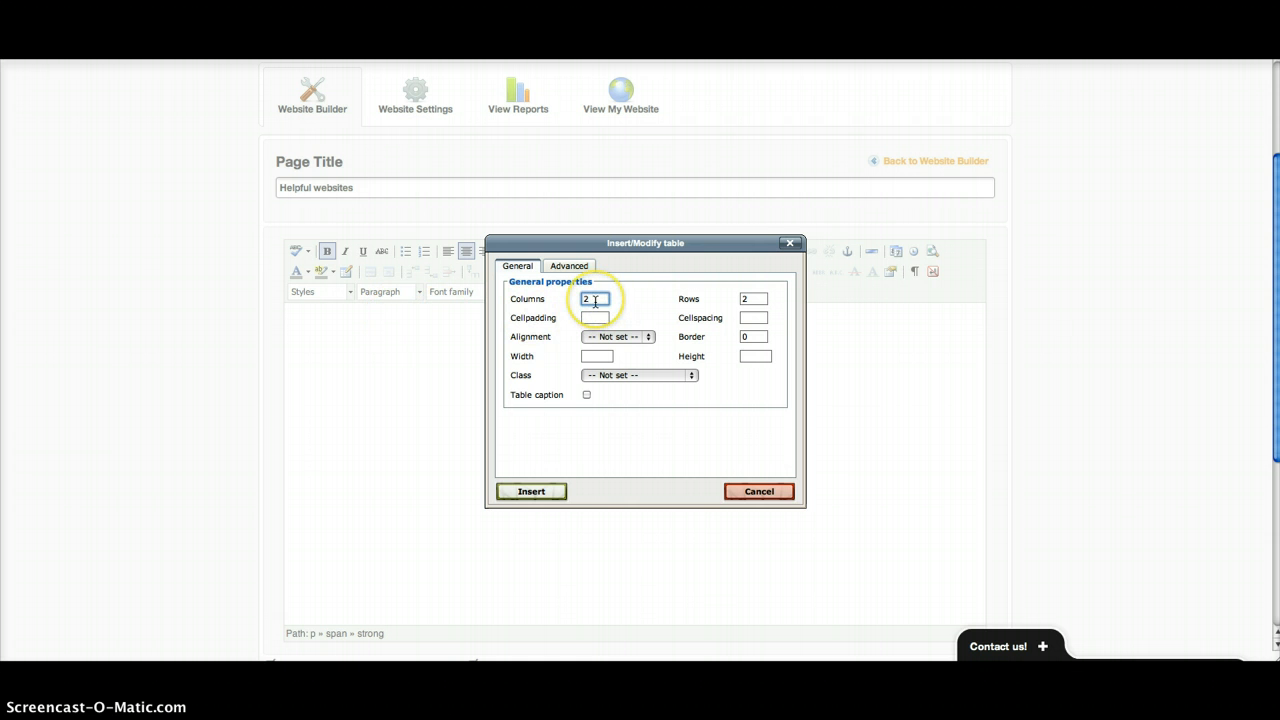
{"action": "double_click", "coordinate": [751, 300]}
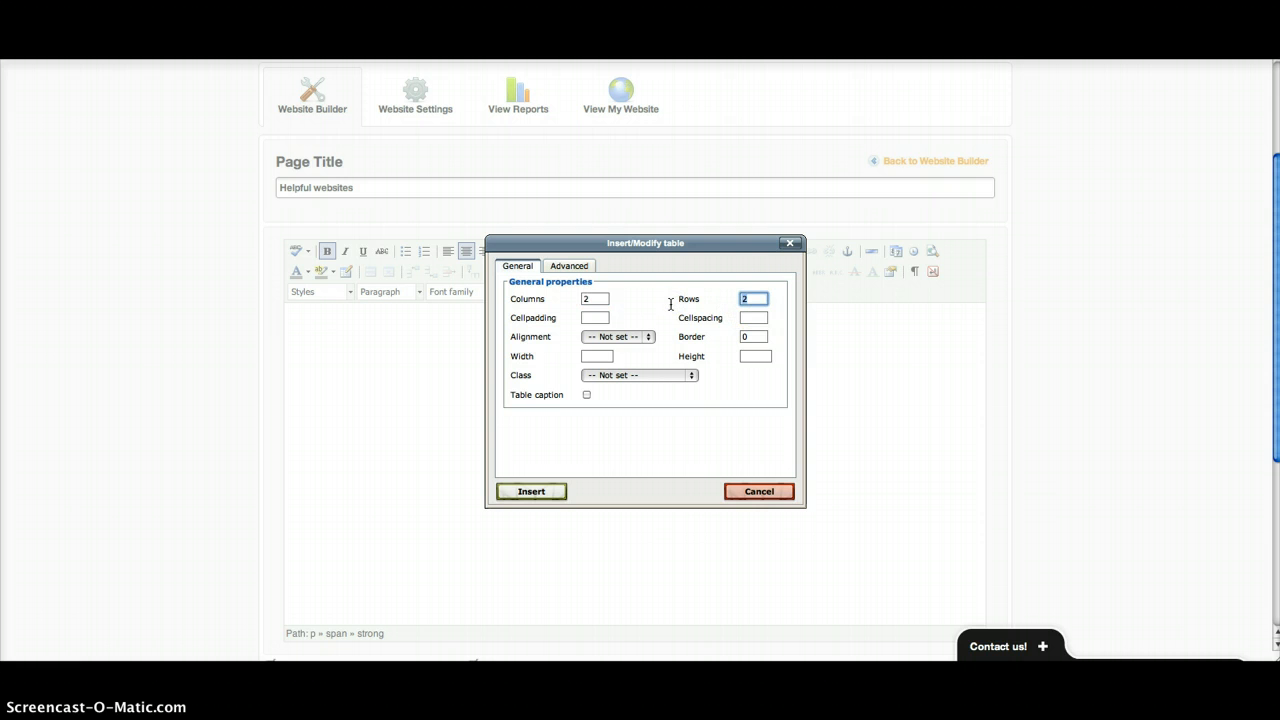
{"action": "type", "text": "10"}
Set the new table's alignment to Center and its border to 2
{"action": "left_click", "coordinate": [644, 338]}
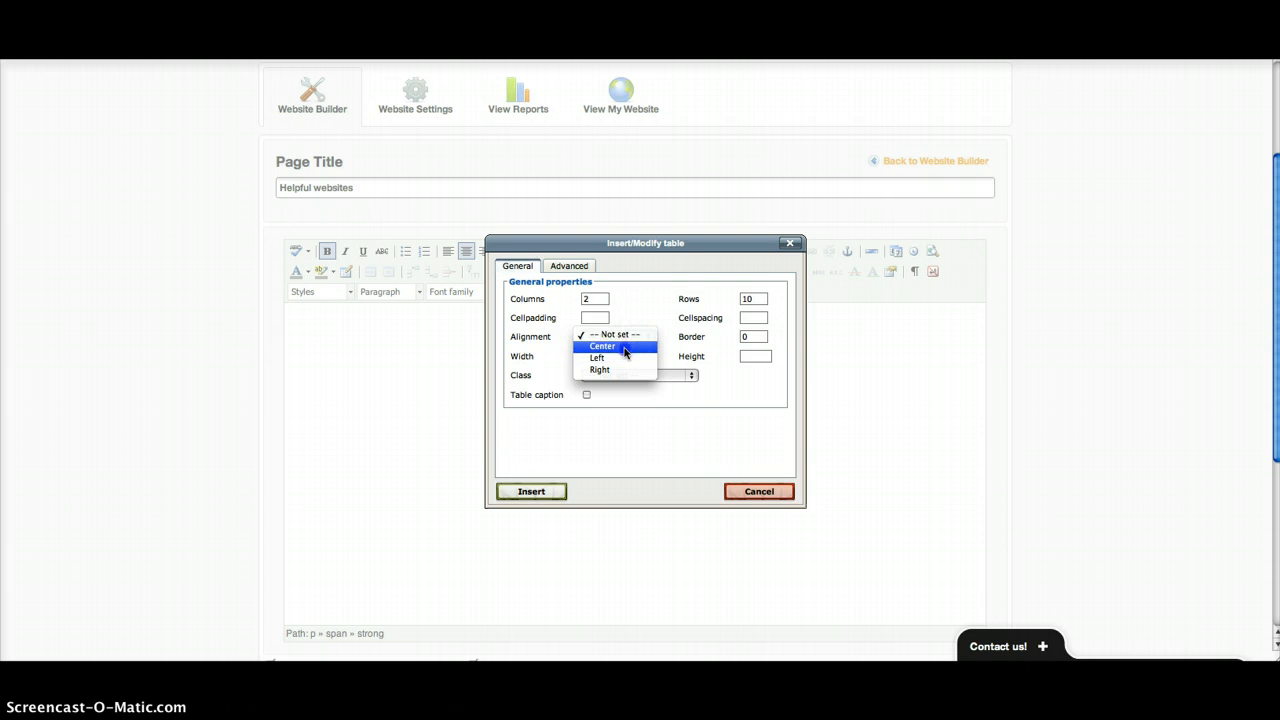
{"action": "left_click", "coordinate": [625, 347]}
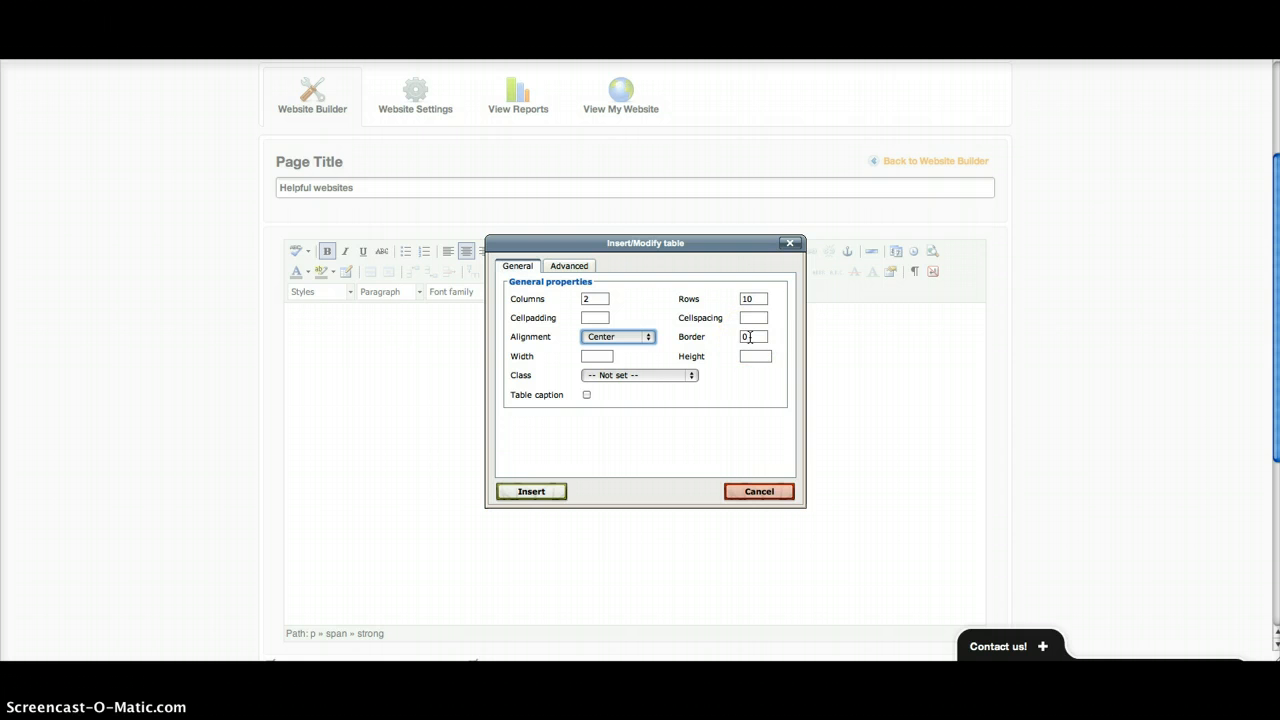
{"action": "left_click_drag", "start_coordinate": [750, 338], "coordinate": [713, 336]}
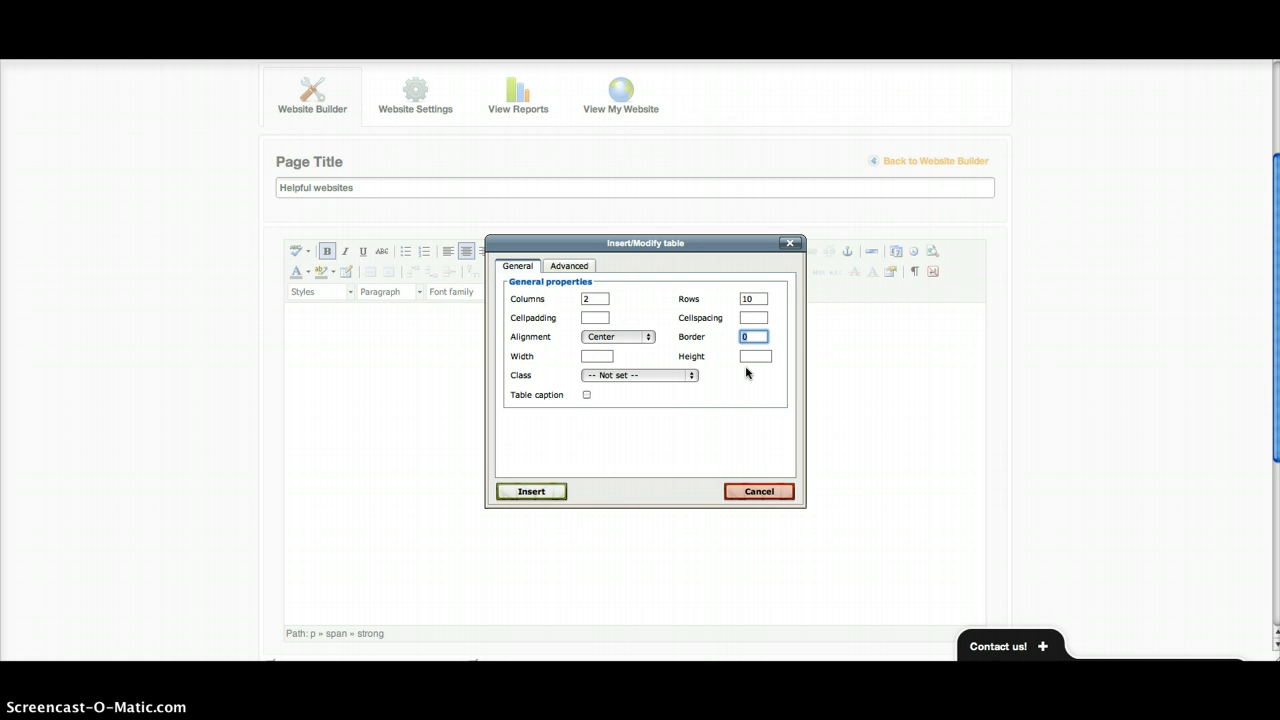
{"action": "type", "text": "2"}
{"action": "left_click", "coordinate": [728, 369]}
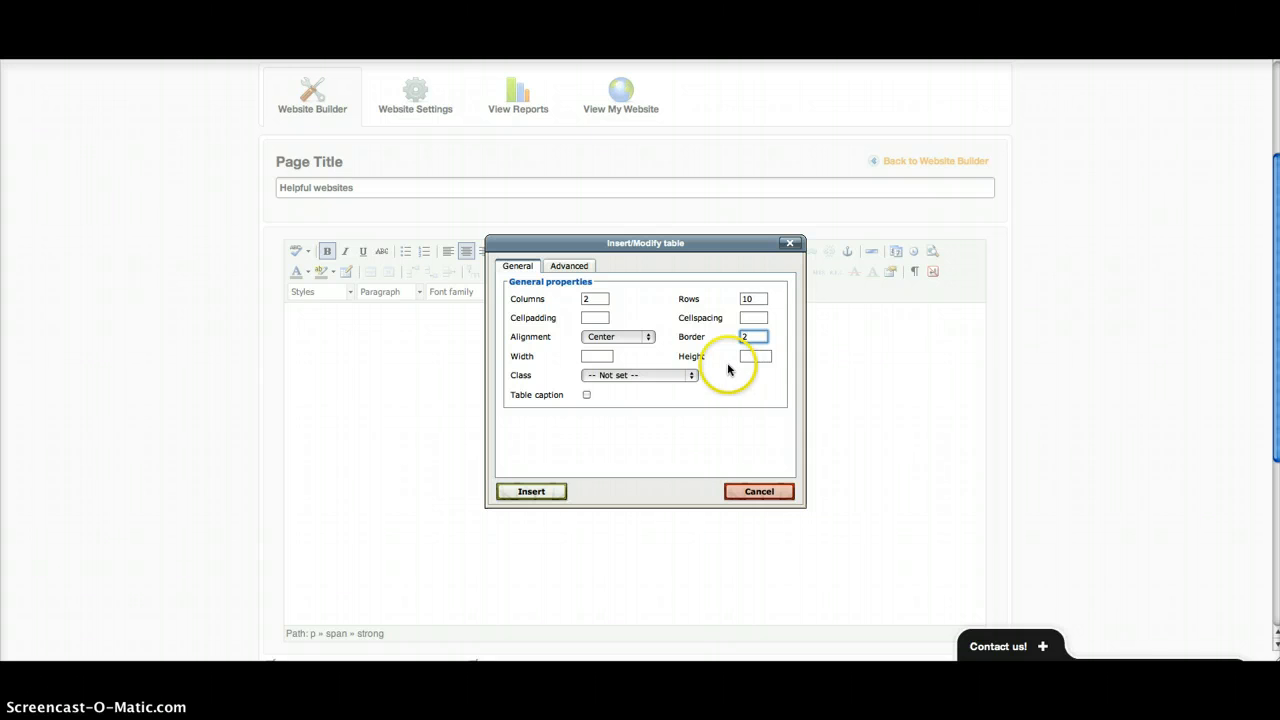
Set the table's background color to the palette blue #0099cc
{"action": "left_click", "coordinate": [572, 268]}
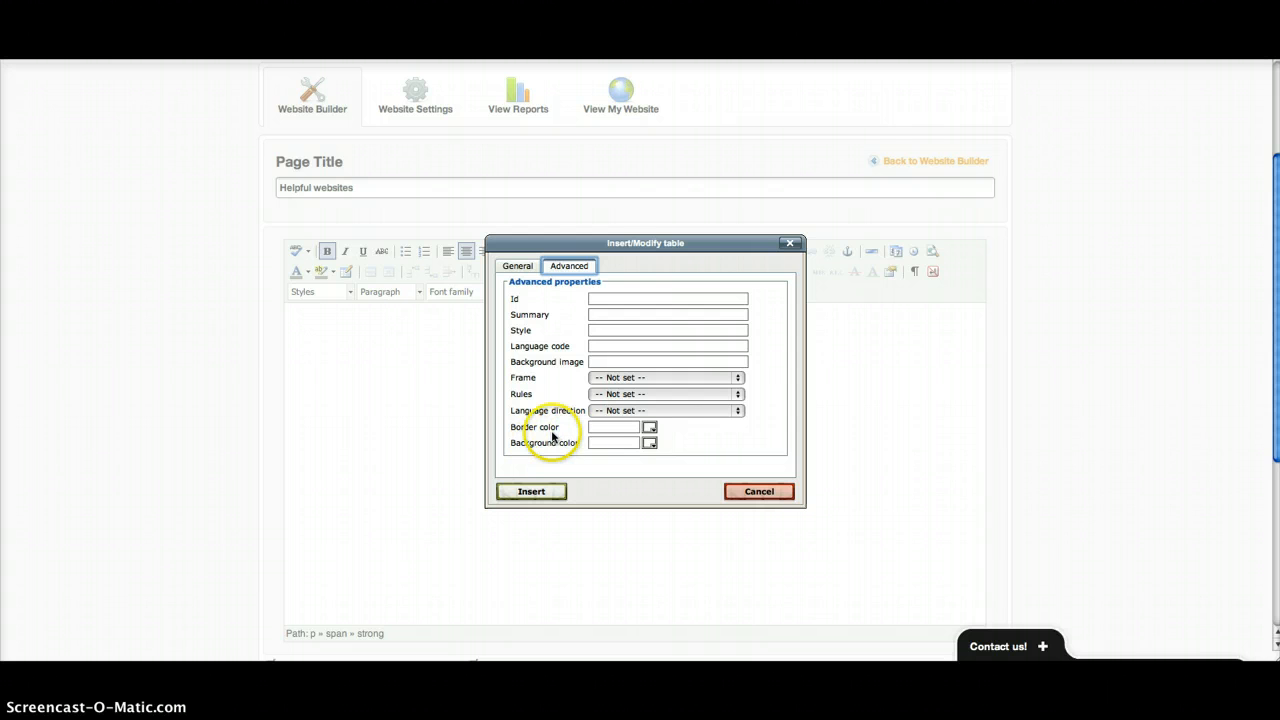
{"action": "left_click", "coordinate": [650, 443]}
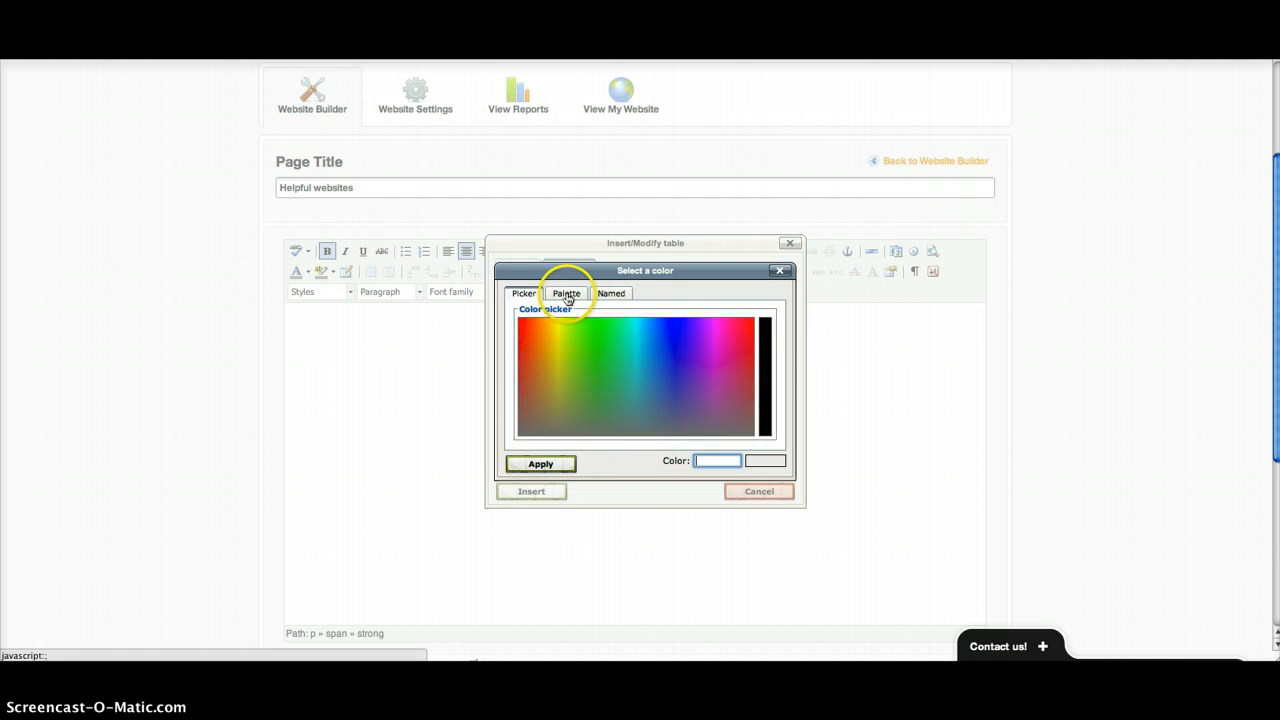
{"action": "left_click", "coordinate": [566, 296]}
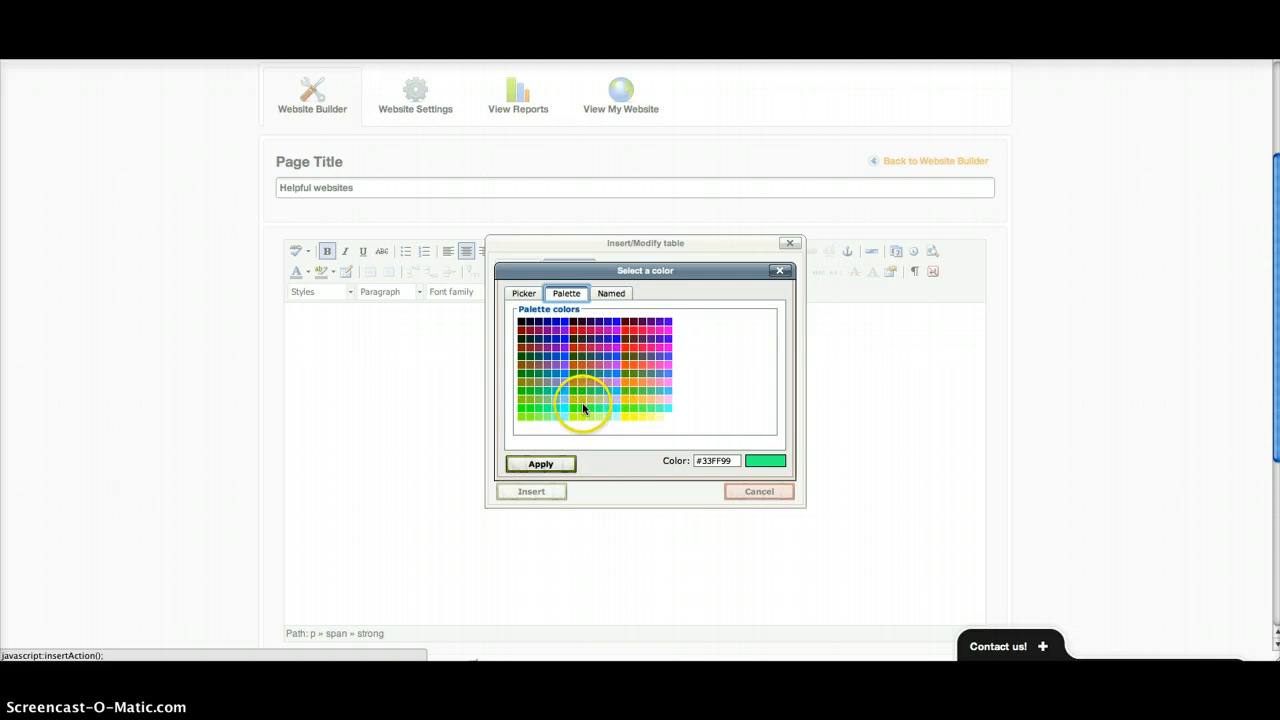
{"action": "left_click", "coordinate": [553, 379]}
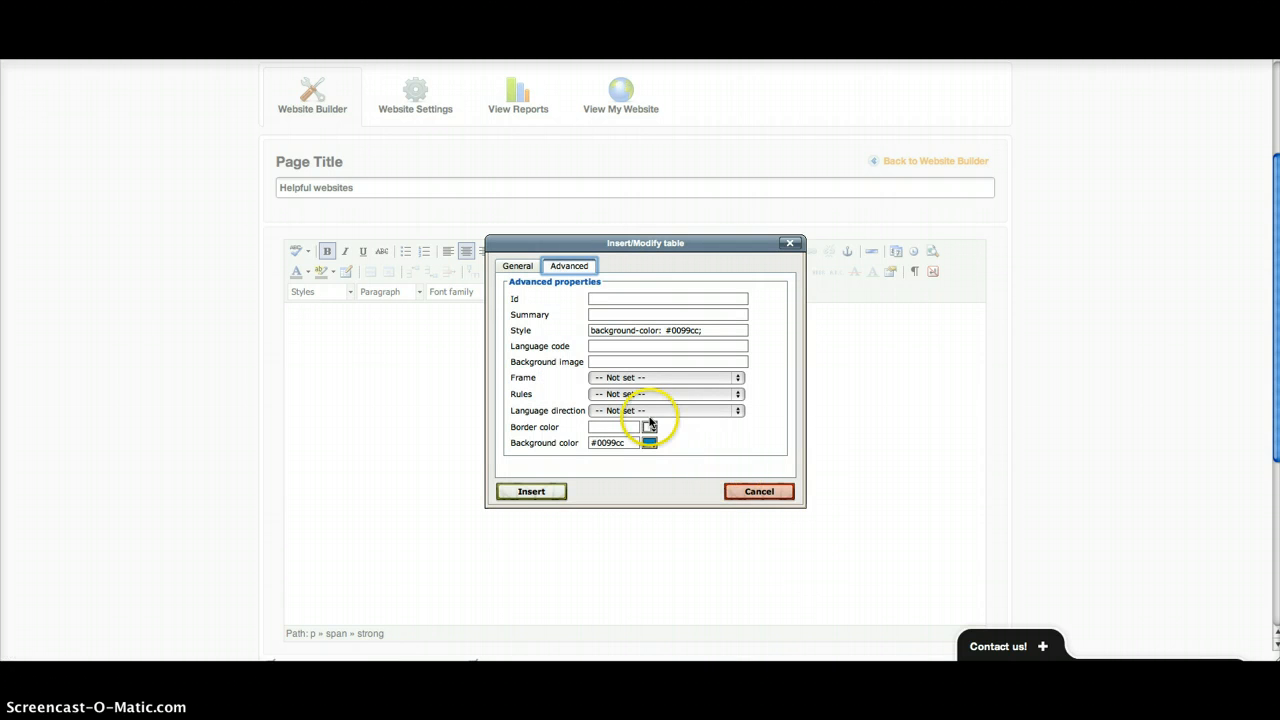
Set the table's border color to the palette dark blue #000066 and insert the table into the page
{"action": "left_click", "coordinate": [650, 427]}
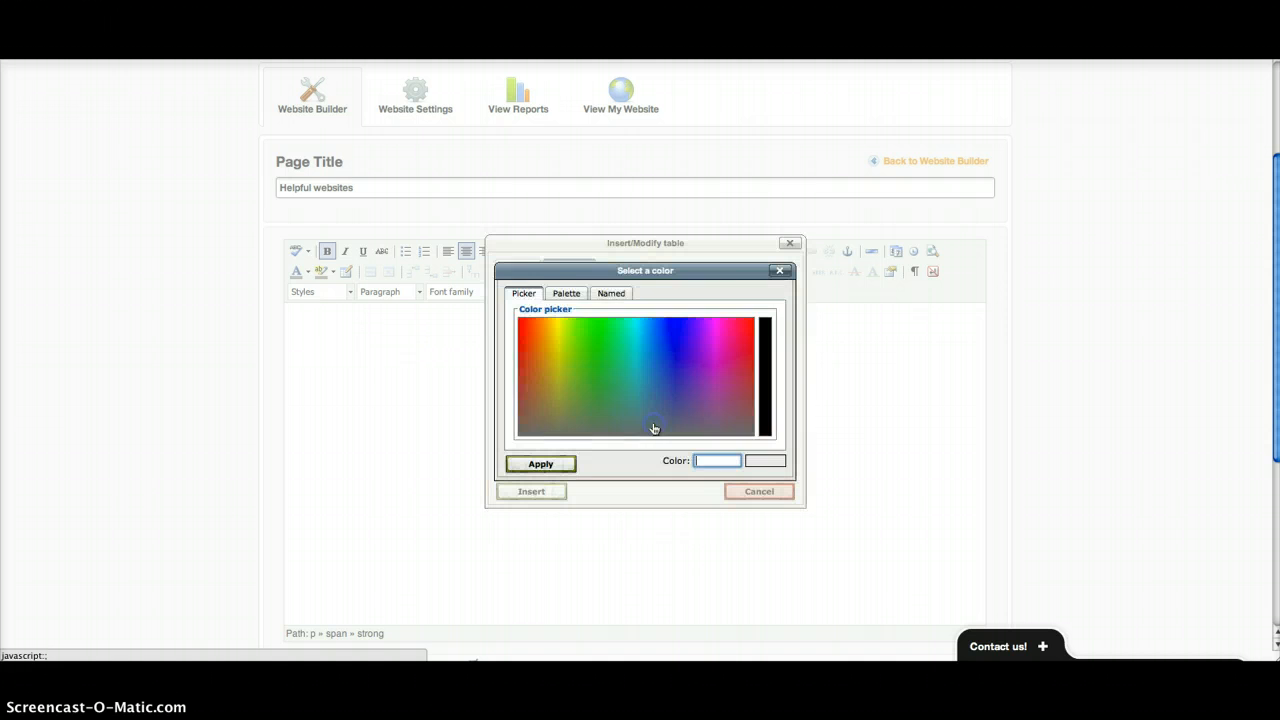
{"action": "left_click", "coordinate": [567, 295]}
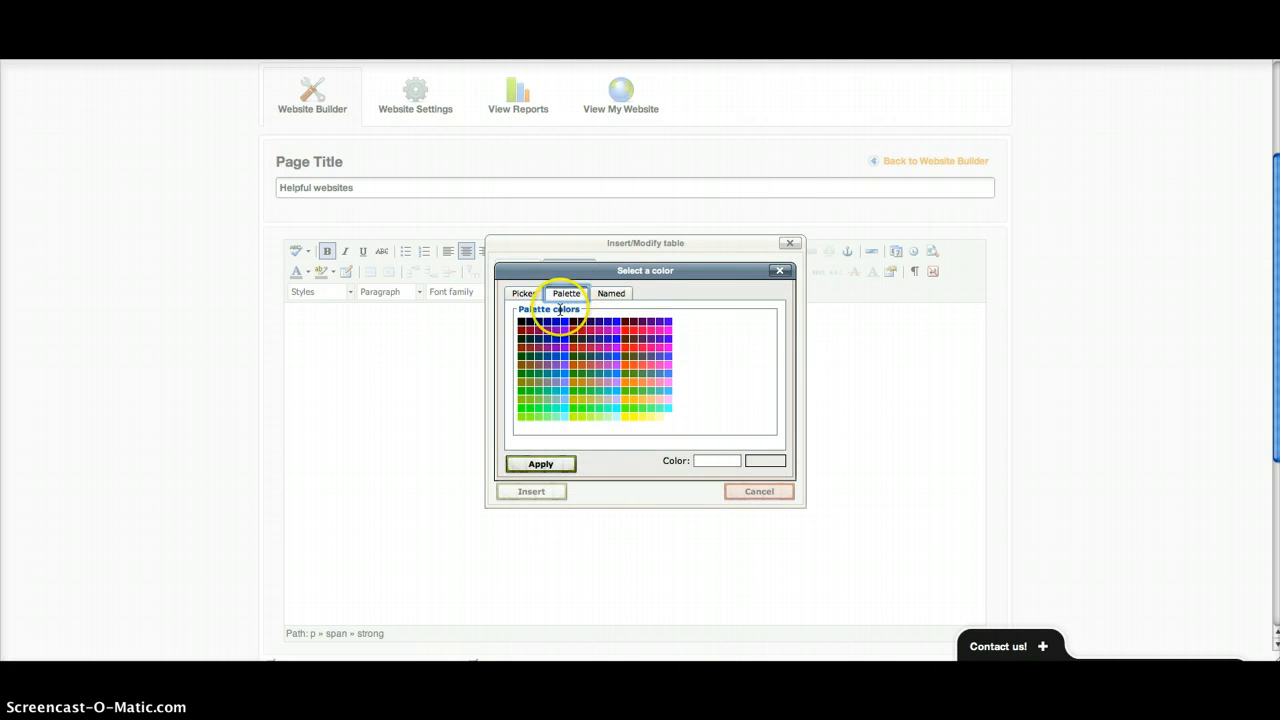
{"action": "left_click", "coordinate": [537, 326]}
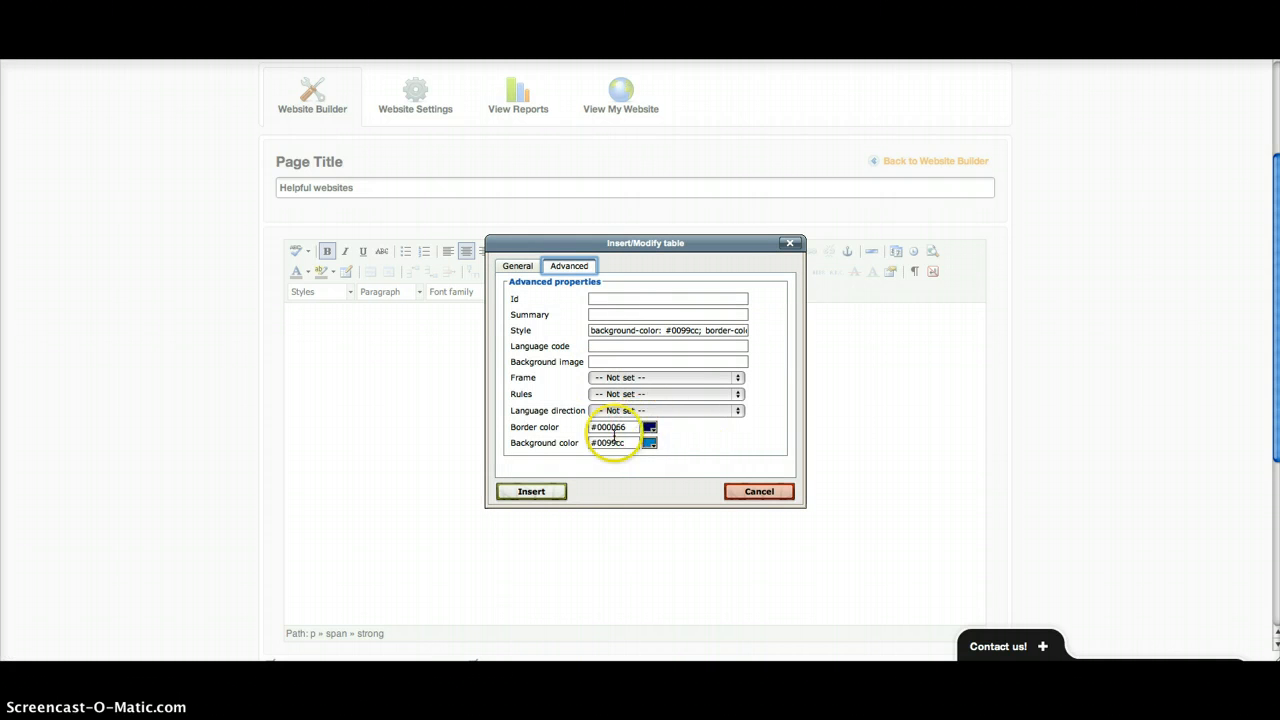
{"action": "left_click", "coordinate": [540, 491]}
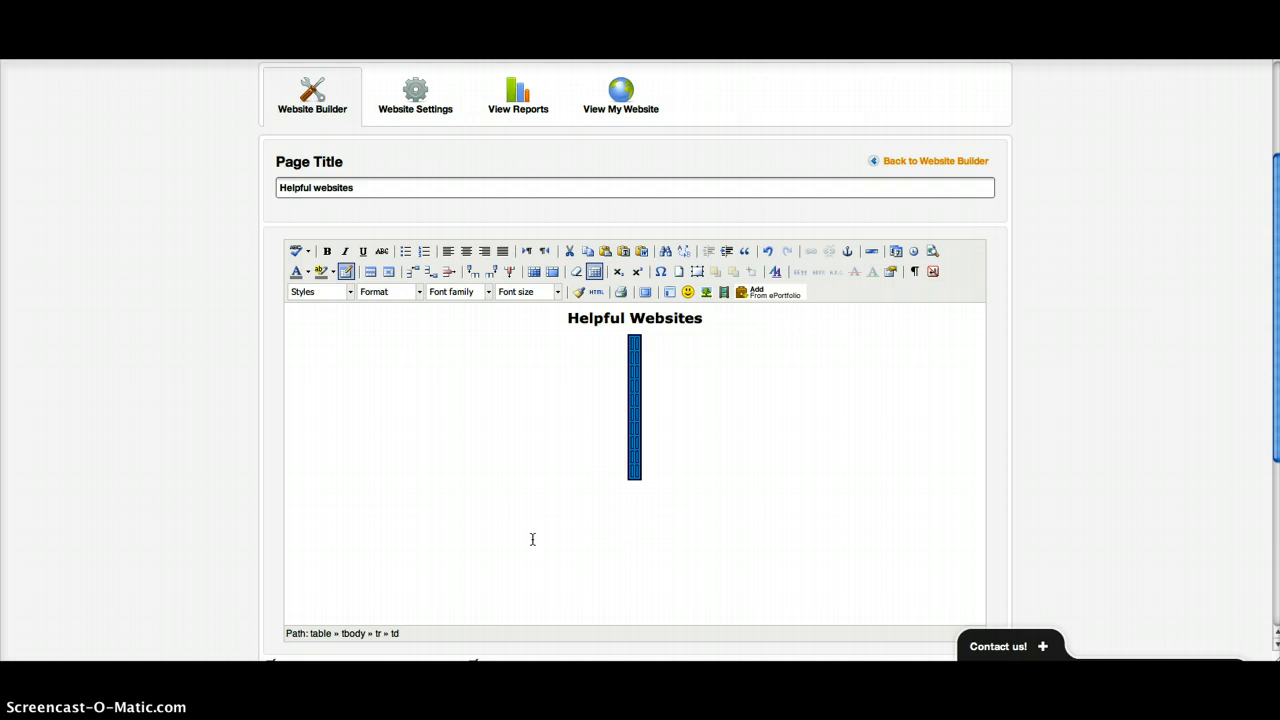
Enter the column headings Math and Science in the two cells of the table's first row
{"action": "left_click", "coordinate": [634, 474]}
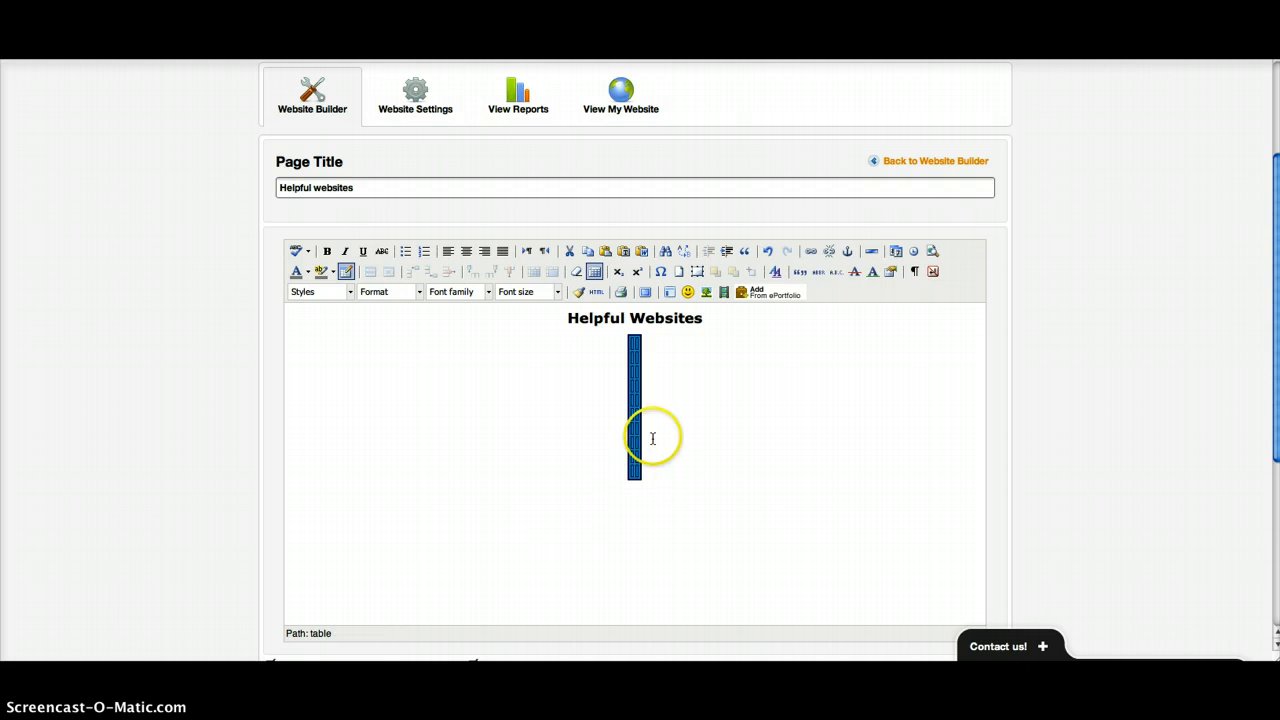
{"action": "left_click", "coordinate": [549, 404]}
{"action": "left_click", "coordinate": [632, 385]}
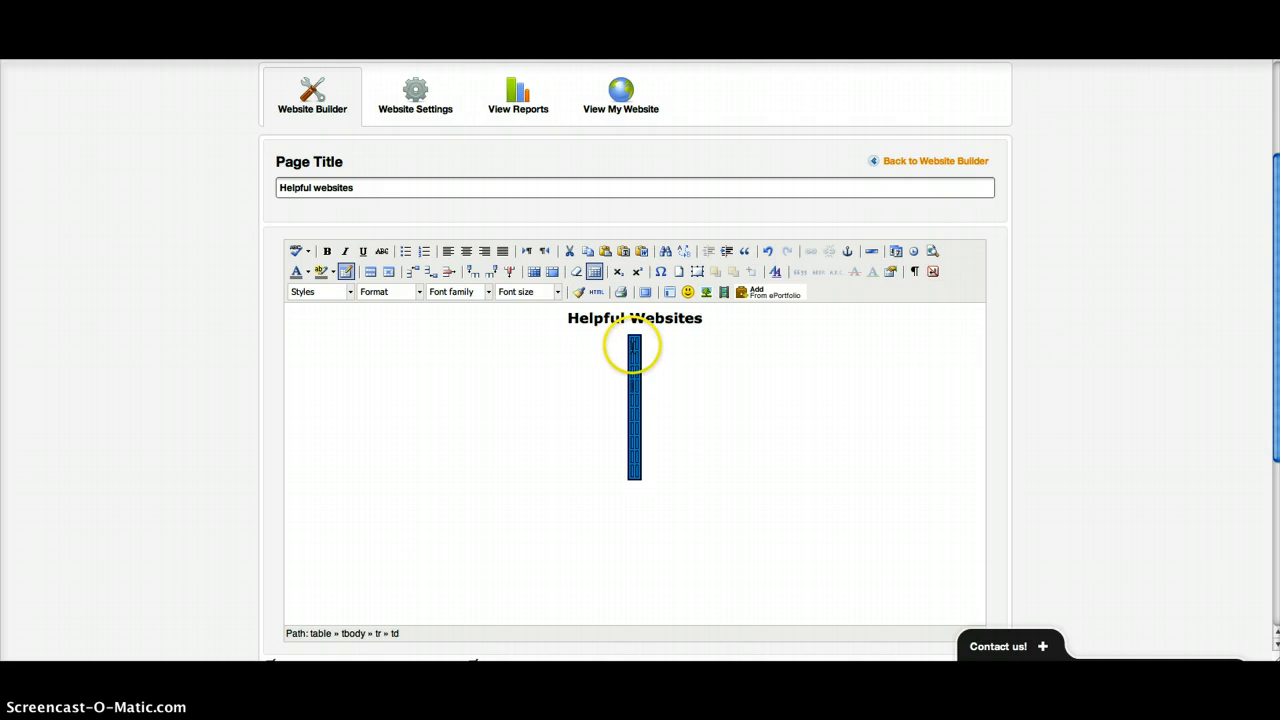
{"action": "left_click", "coordinate": [666, 450]}
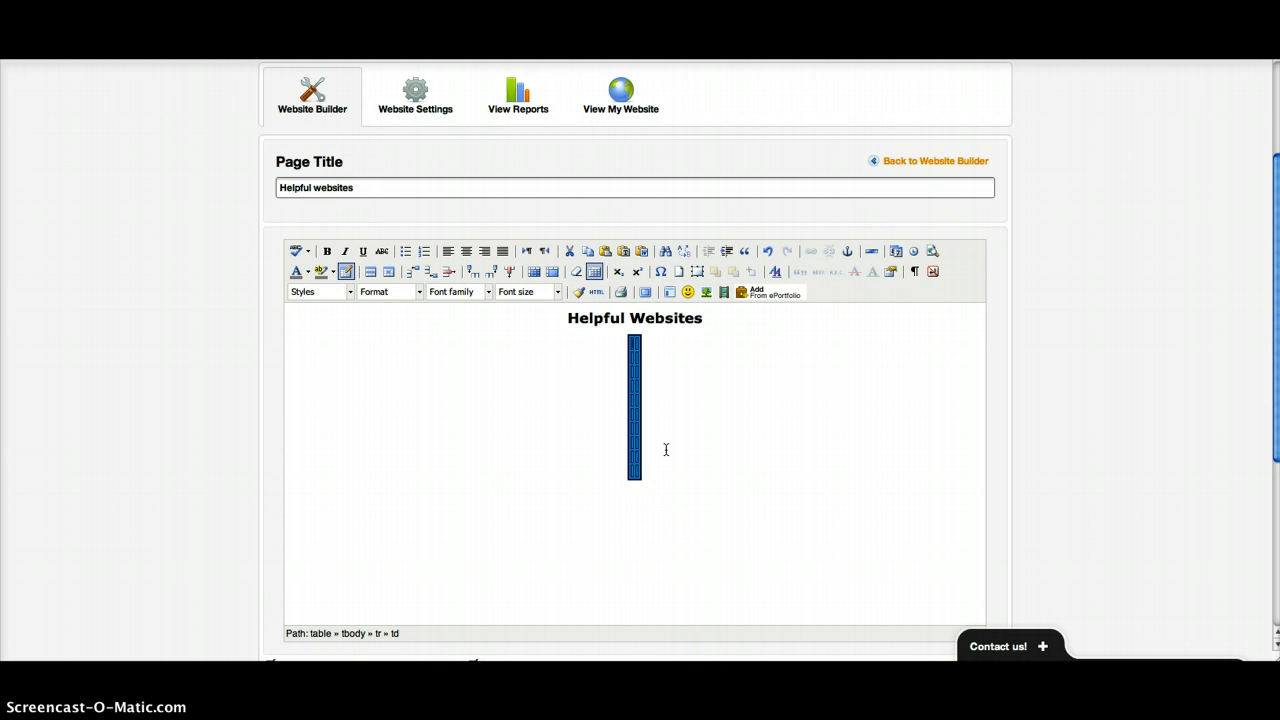
{"action": "type", "text": "Ma"}
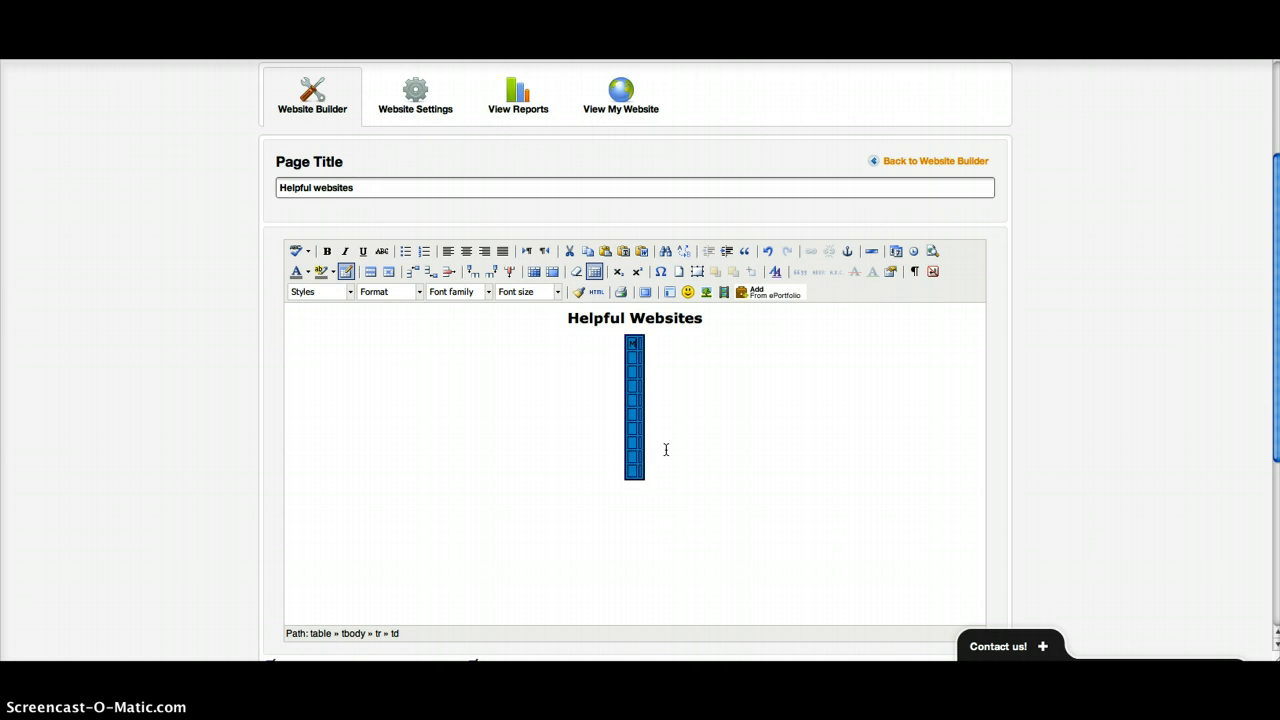
{"action": "type", "text": "th"}
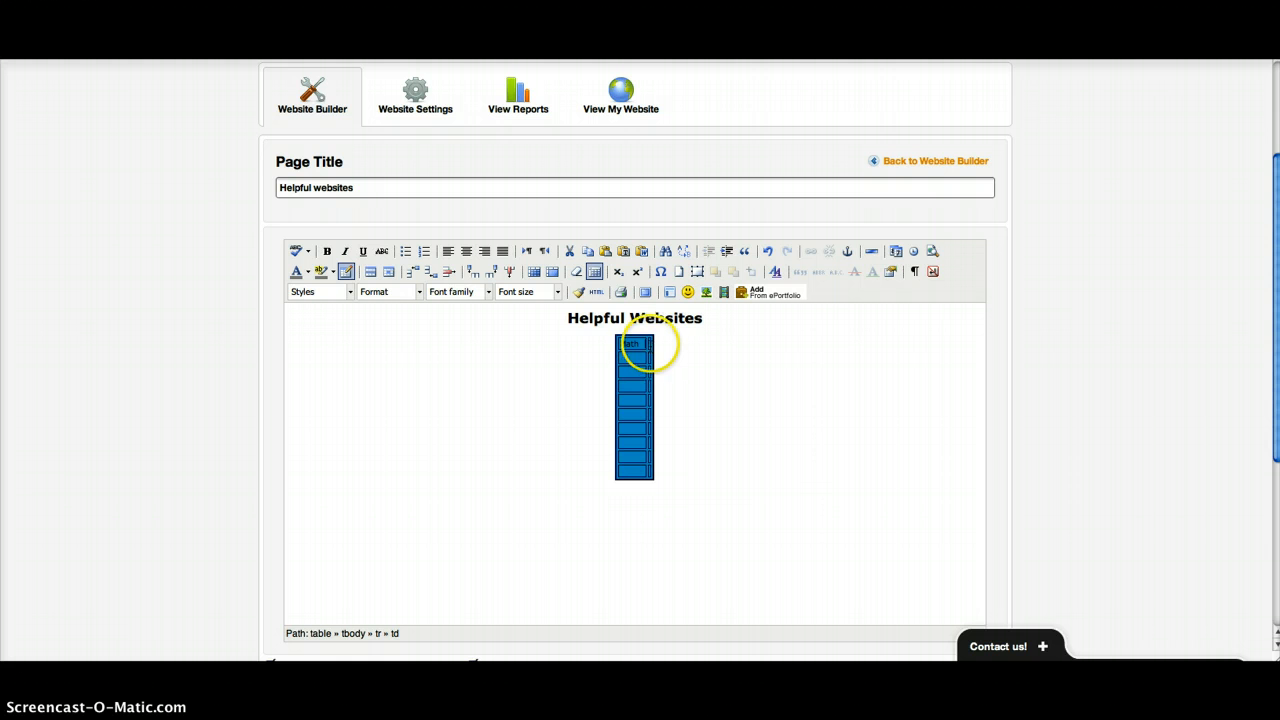
{"action": "left_click", "coordinate": [648, 345]}
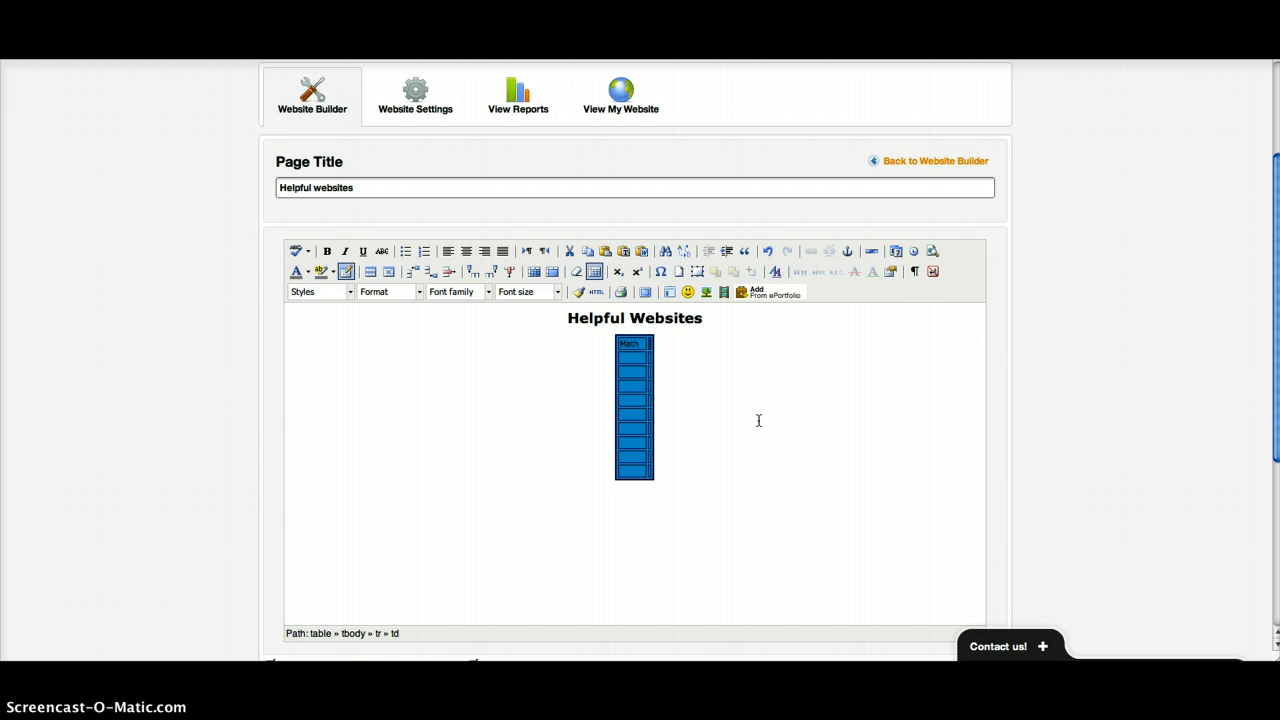
{"action": "type", "text": "Scie"}
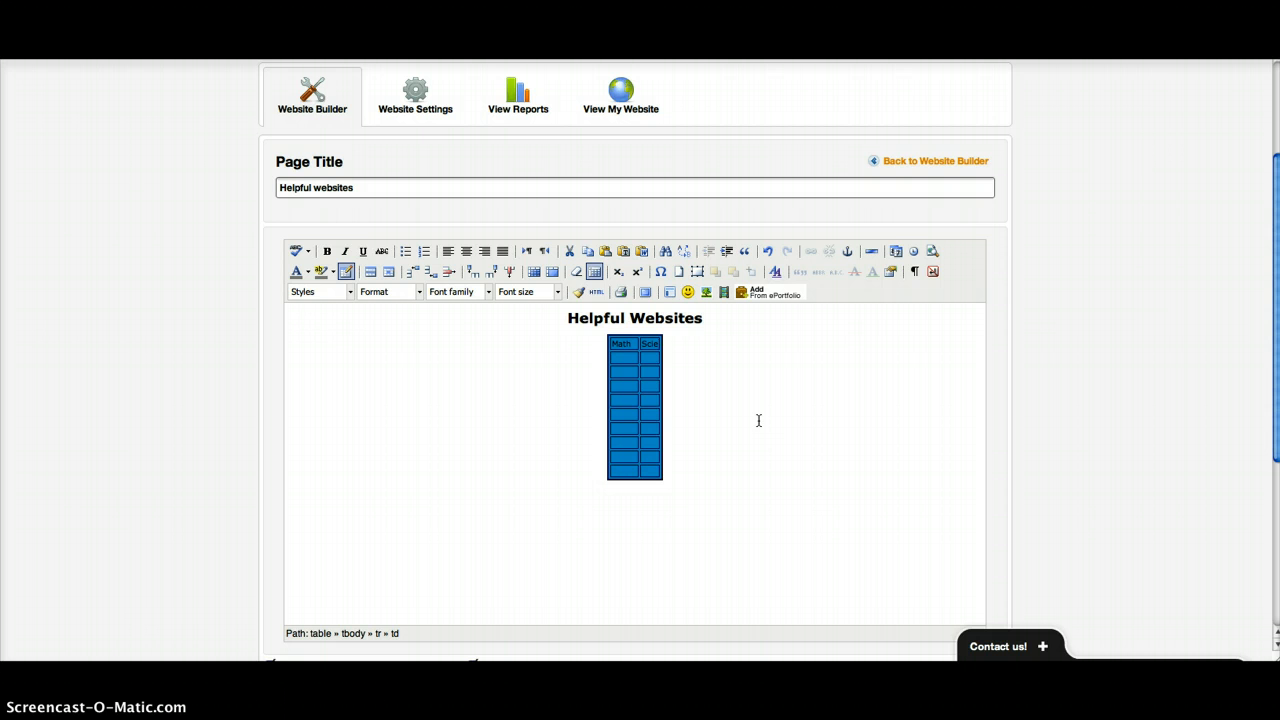
{"action": "type", "text": "nce"}
Enter aplusmath.com in the cell directly below the Math heading
{"action": "left_click", "coordinate": [629, 437]}
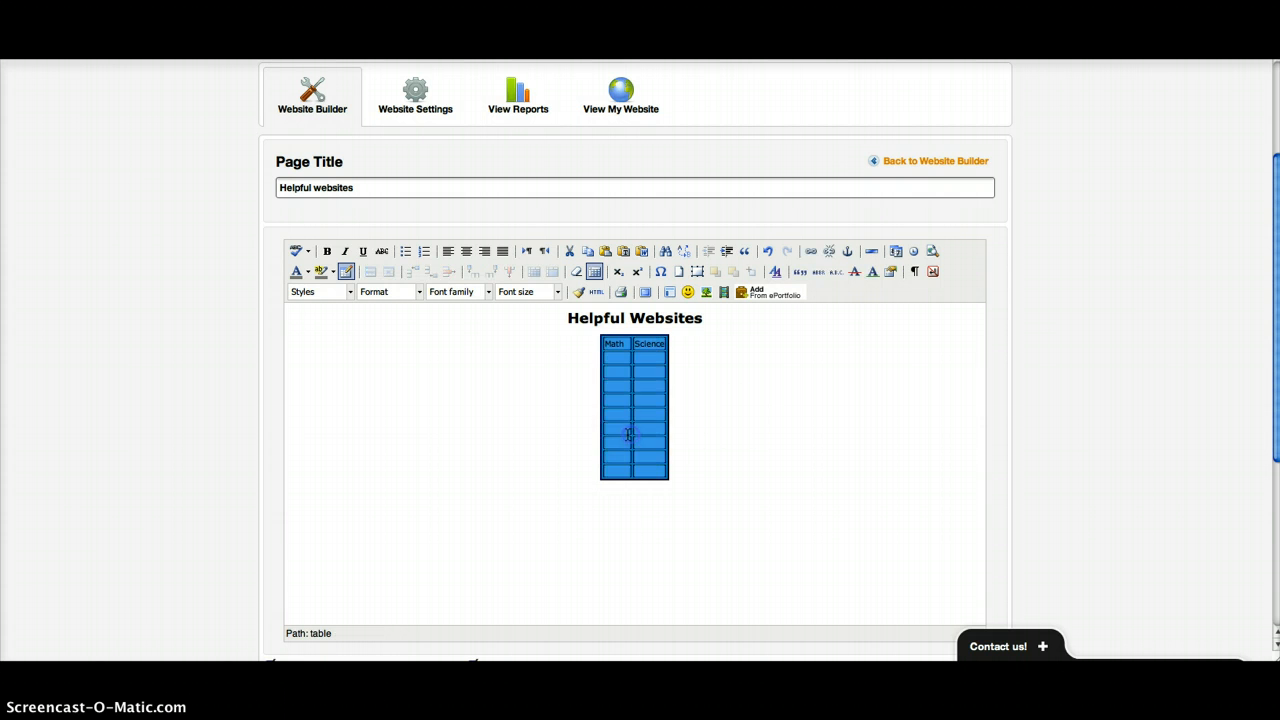
{"action": "left_click", "coordinate": [597, 357]}
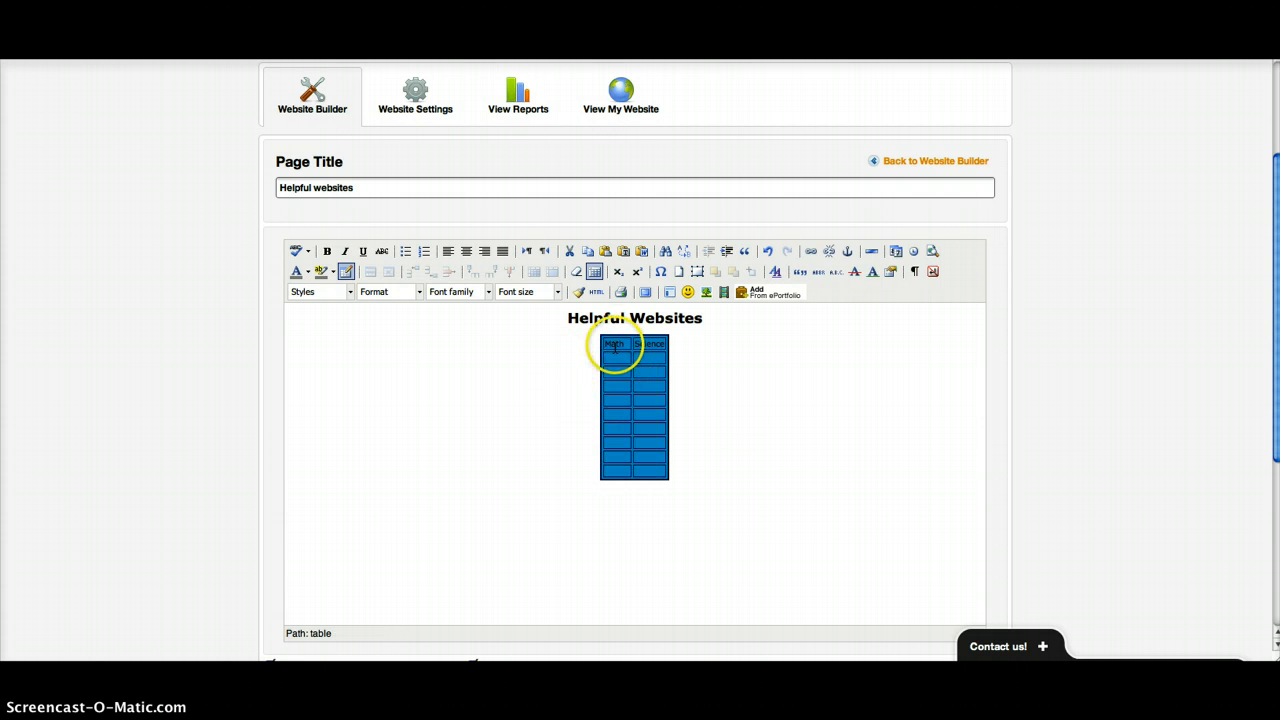
{"action": "left_click", "coordinate": [614, 352]}
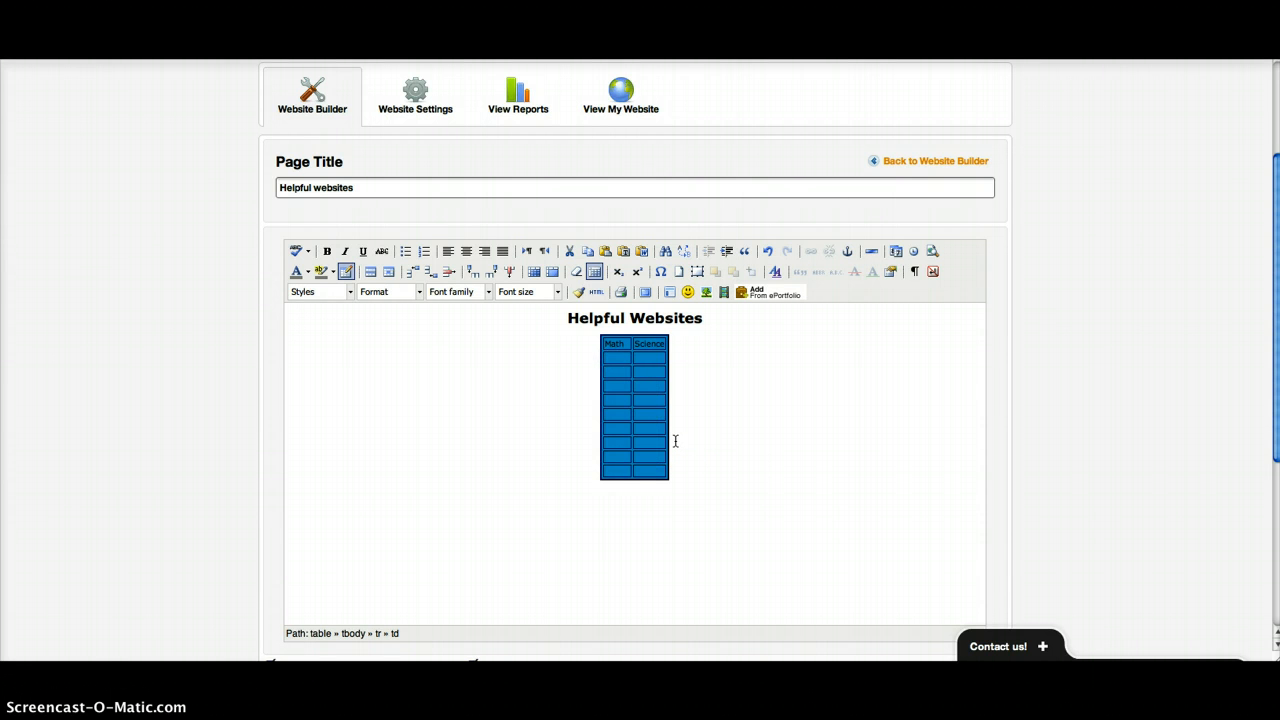
{"action": "left_click", "coordinate": [650, 347]}
{"action": "type", "text": "aplusmath.c"}
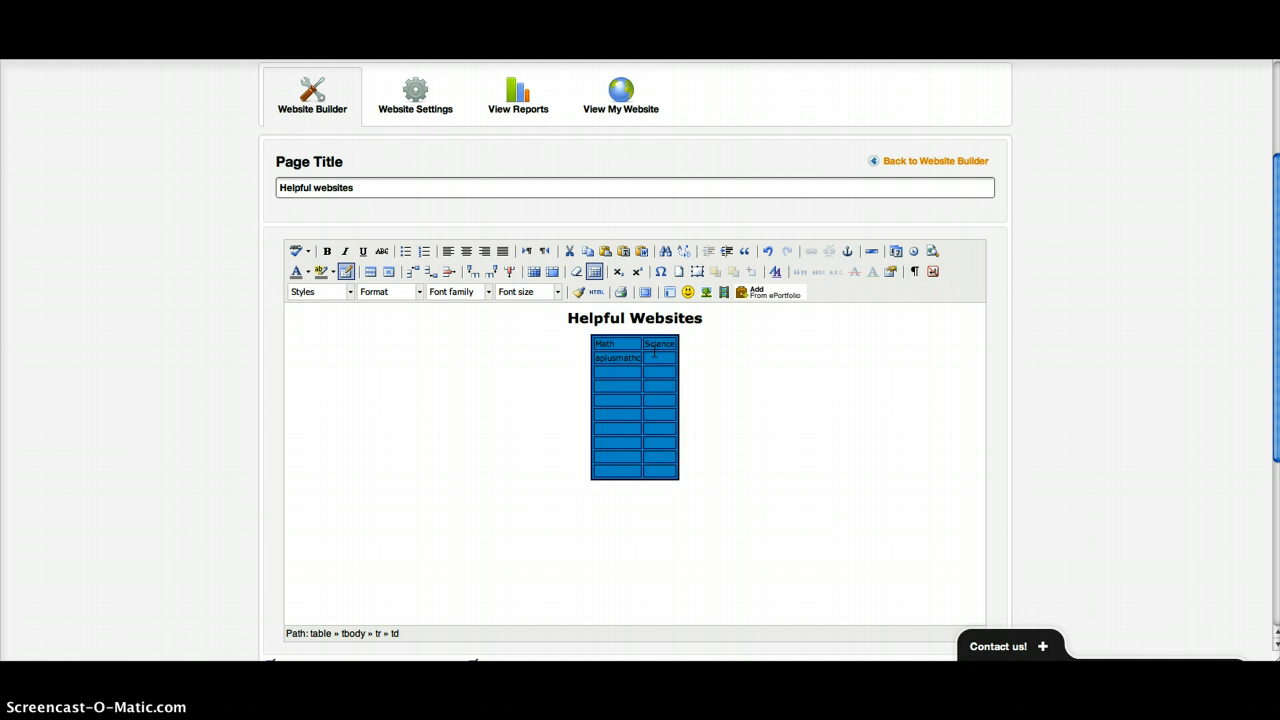
{"action": "key", "text": "BackSpace"}
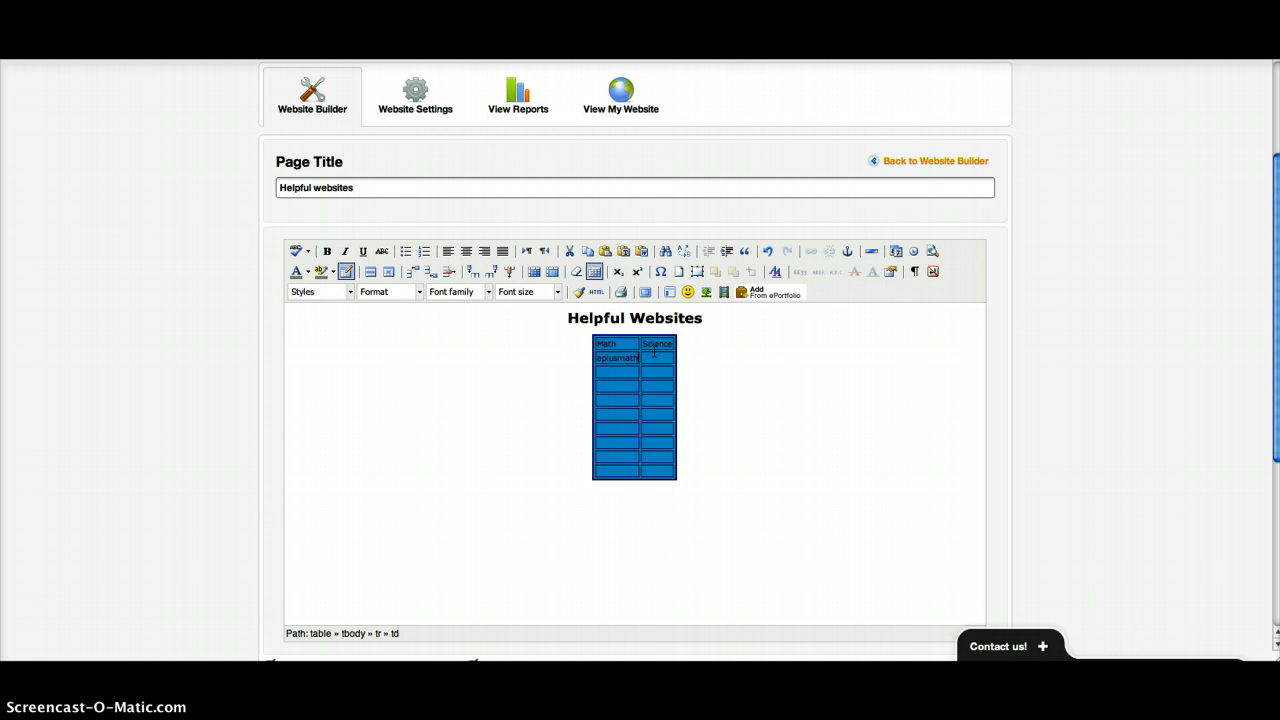
{"action": "type", "text": ".com"}
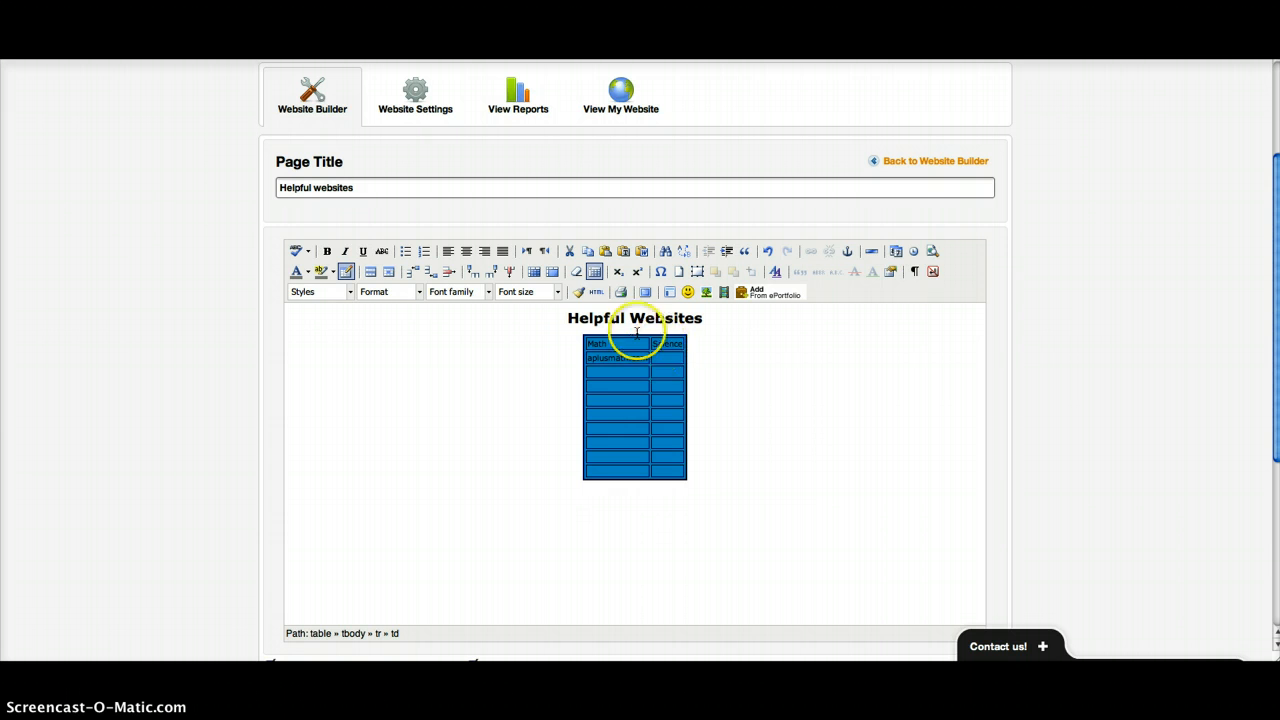
Enter brainpop.com in the cell directly below the Science heading
{"action": "left_click", "coordinate": [677, 358]}
{"action": "type", "text": "brainpop"}
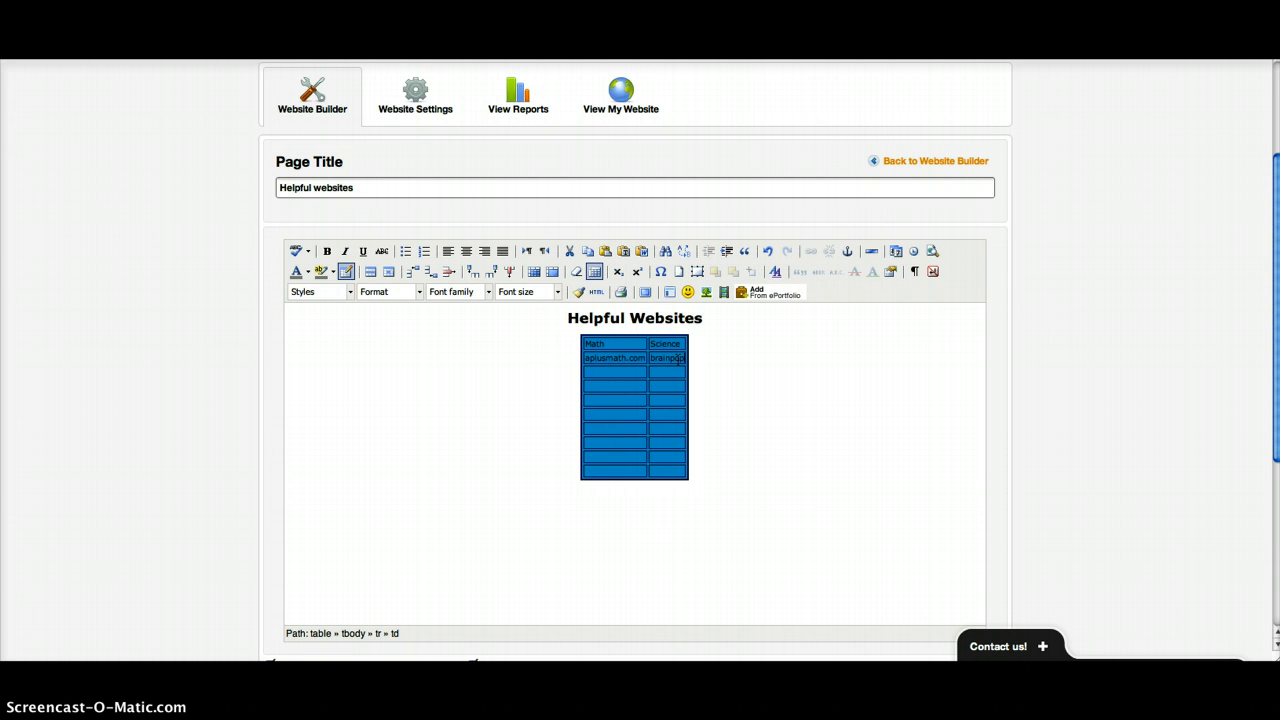
{"action": "type", "text": ".com"}
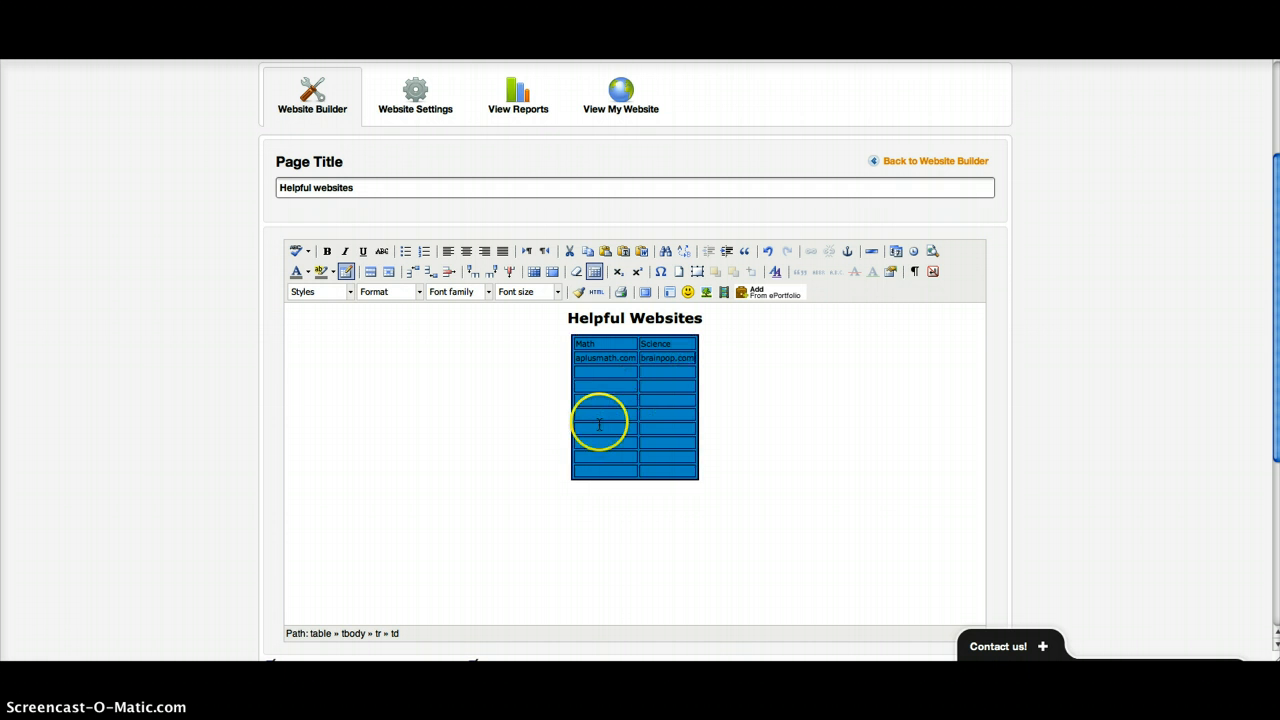
{"action": "left_click", "coordinate": [658, 445]}
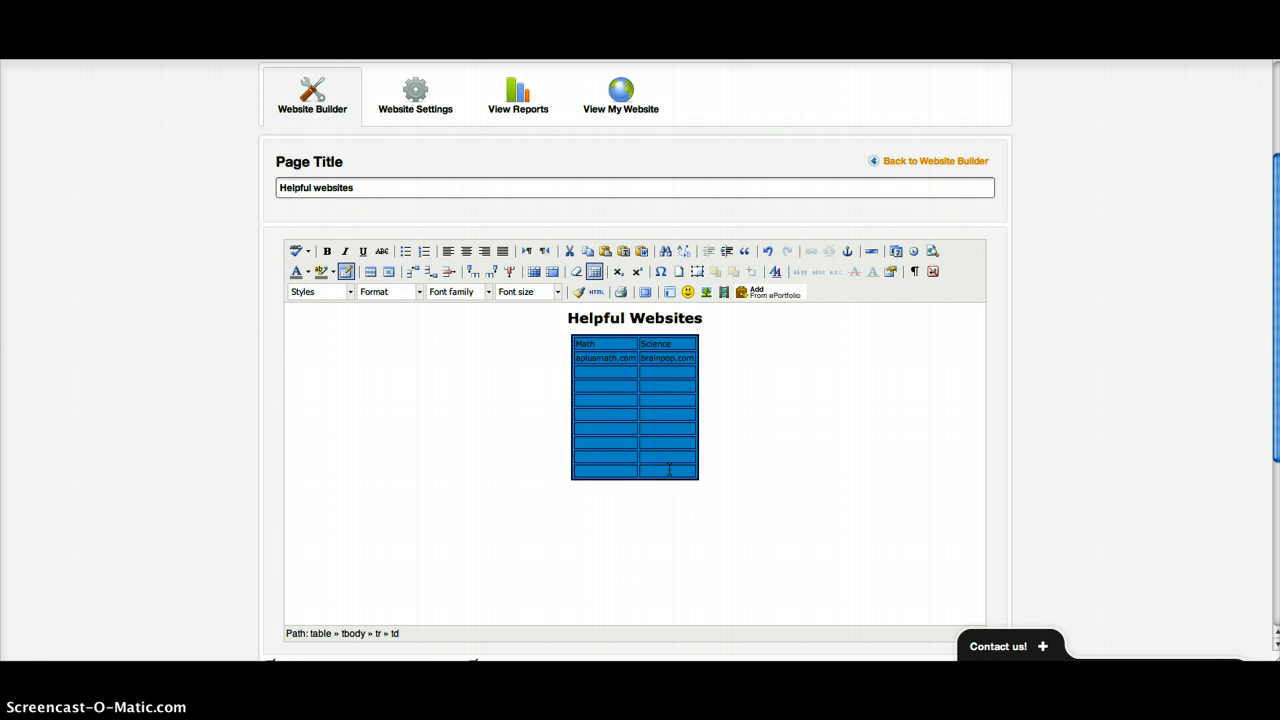
Enter the subject headings English and SS in the two cells of the table's sixth row
{"action": "left_click", "coordinate": [598, 412]}
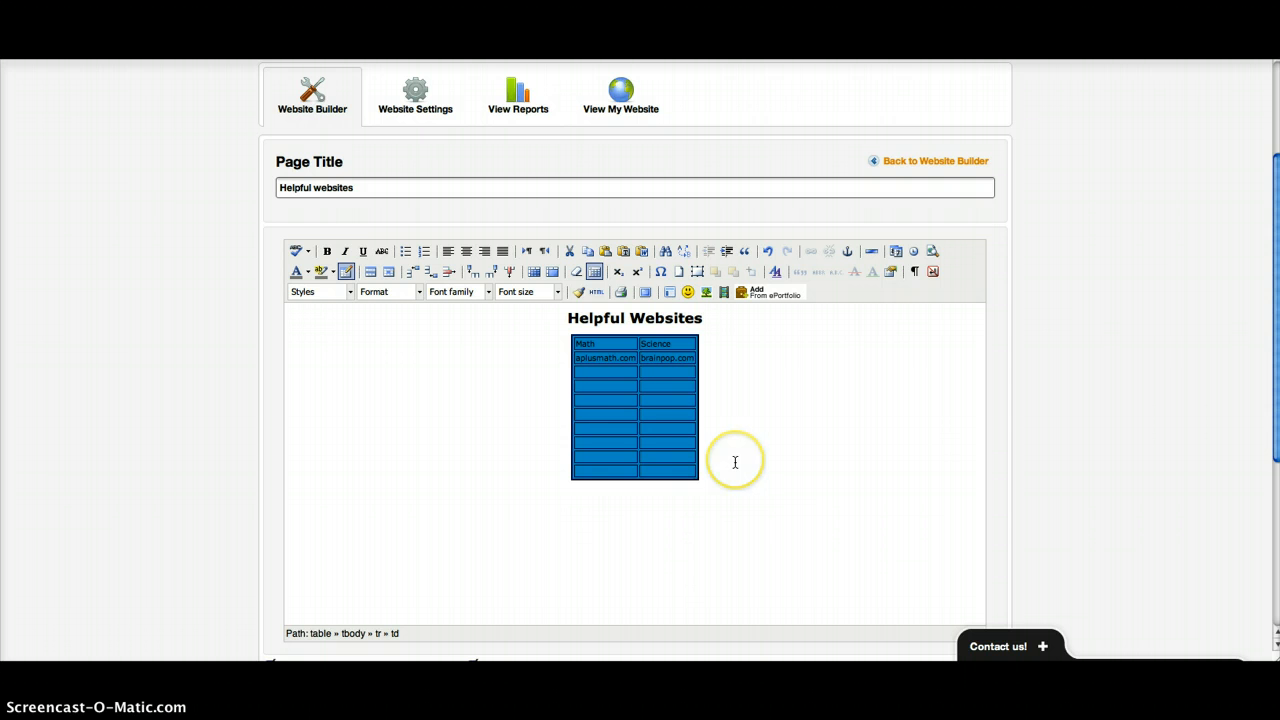
{"action": "type", "text": "English"}
{"action": "left_click", "coordinate": [670, 415]}
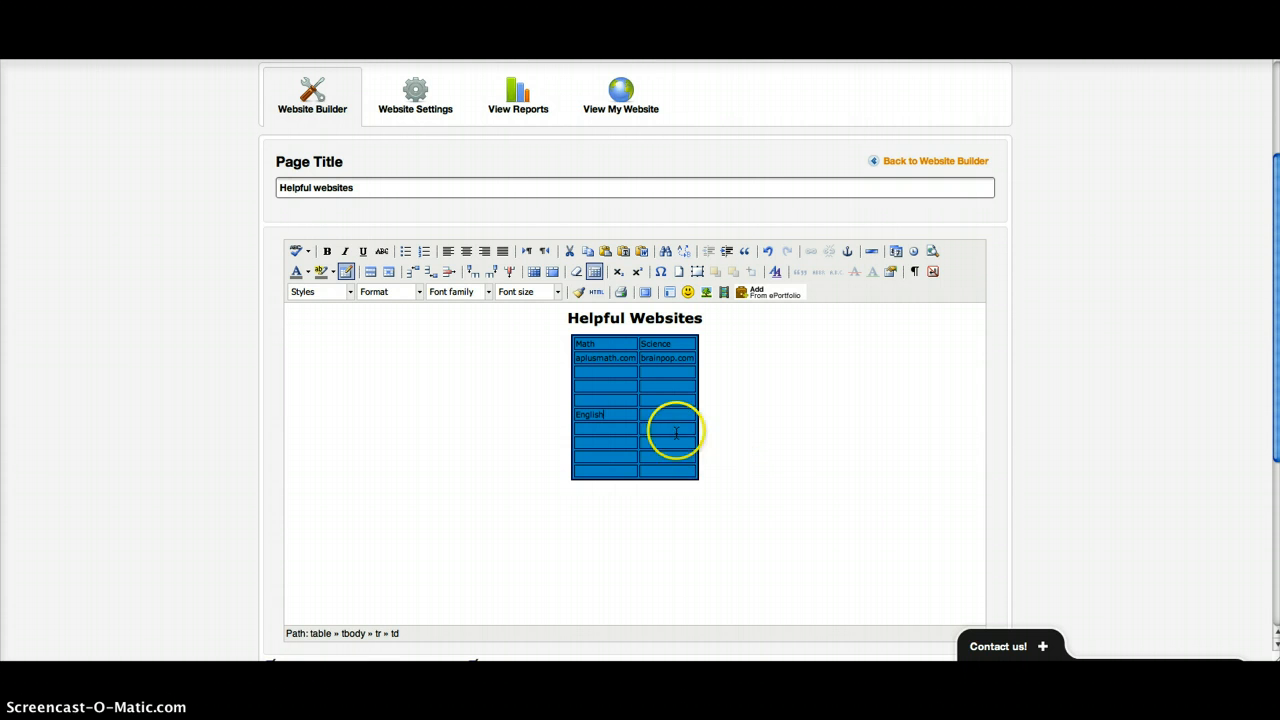
{"action": "type", "text": "SS"}
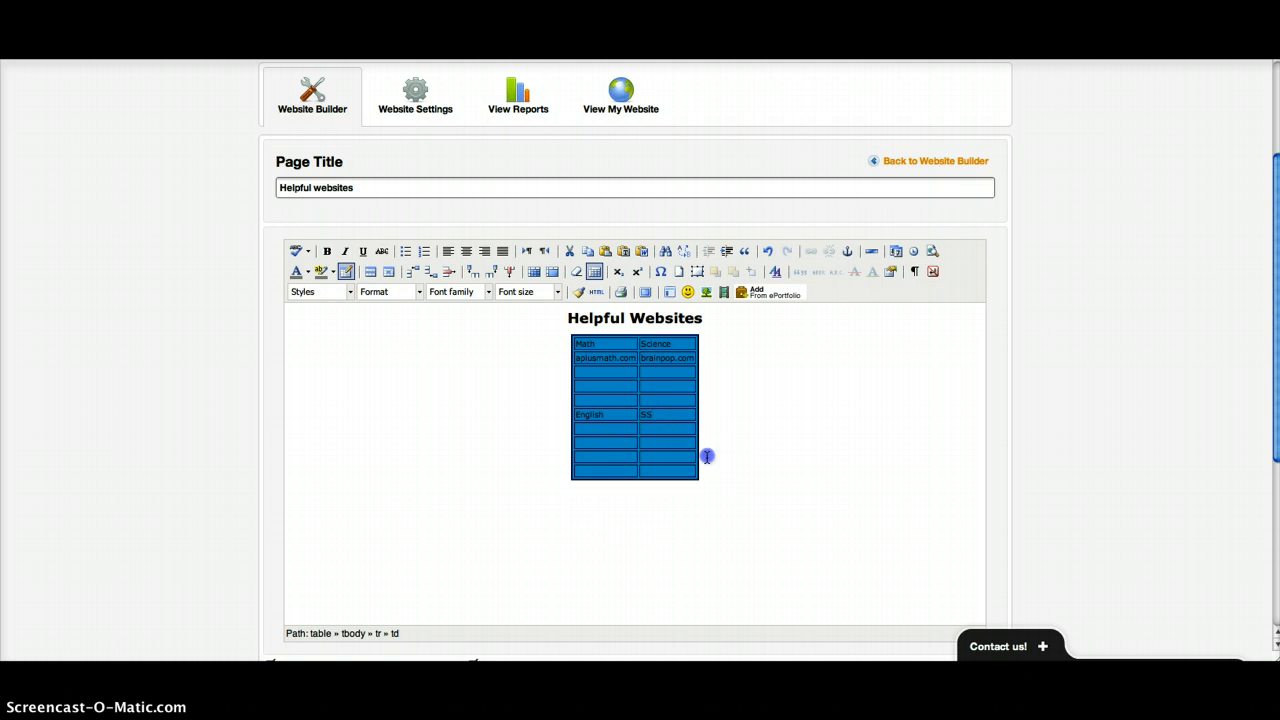
{"action": "left_click", "coordinate": [557, 454]}
{"action": "scroll", "coordinate": [614, 457], "scroll_direction": "down", "scroll_amount": 5}
{"action": "scroll", "coordinate": [579, 190], "scroll_direction": "up", "scroll_amount": 2}
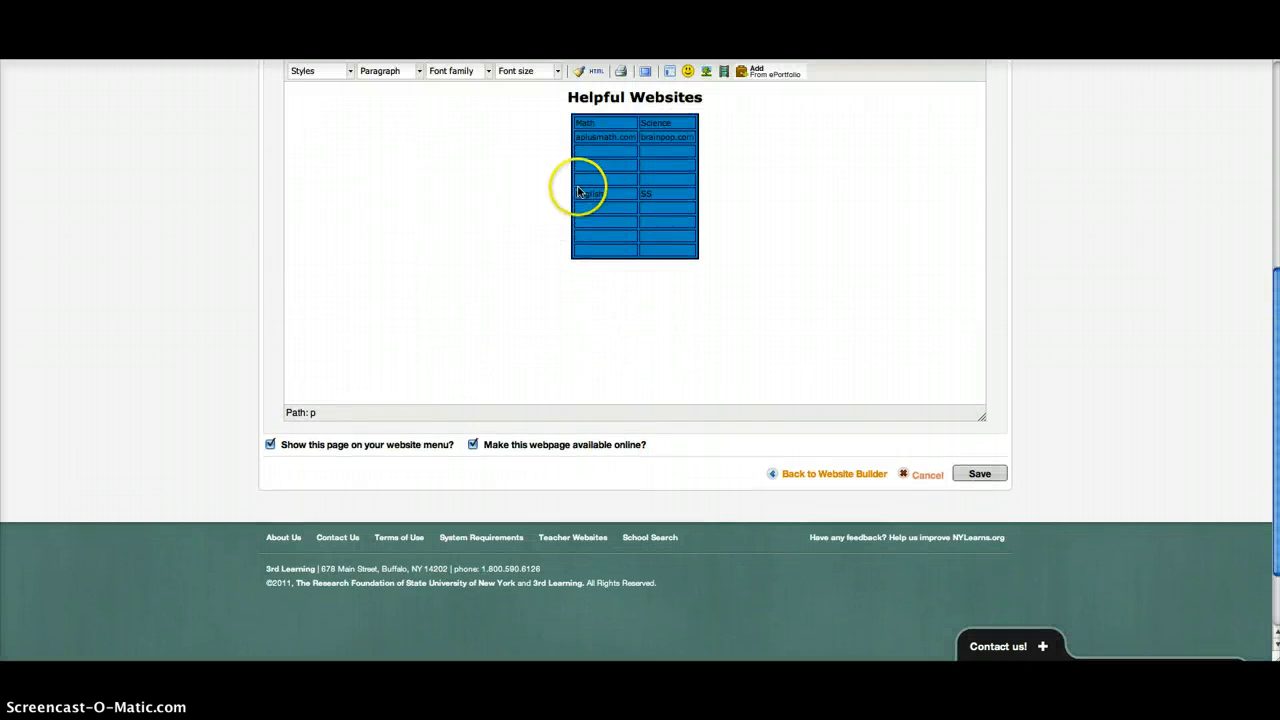
{"action": "left_click", "coordinate": [578, 189]}
{"action": "double_click", "coordinate": [616, 124]}
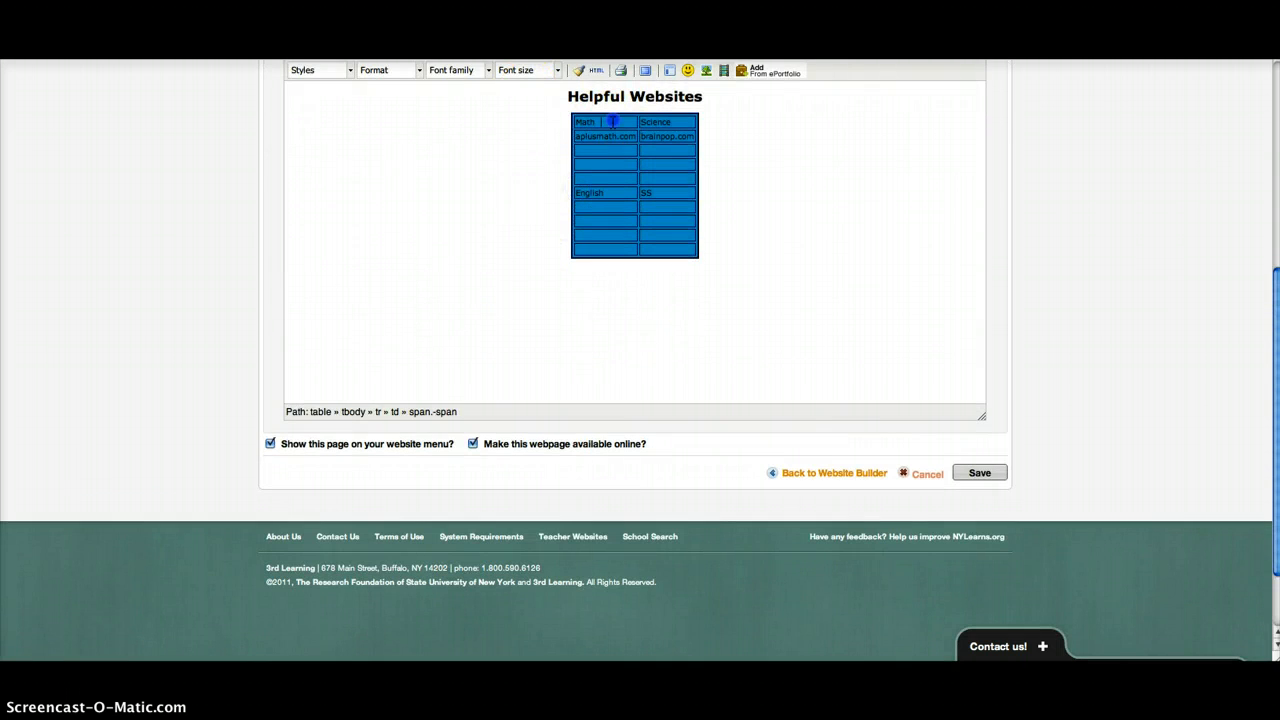
{"action": "left_click", "coordinate": [697, 250]}
{"action": "scroll", "coordinate": [690, 250], "scroll_direction": "up", "scroll_amount": 1}
{"action": "left_click", "coordinate": [689, 251]}
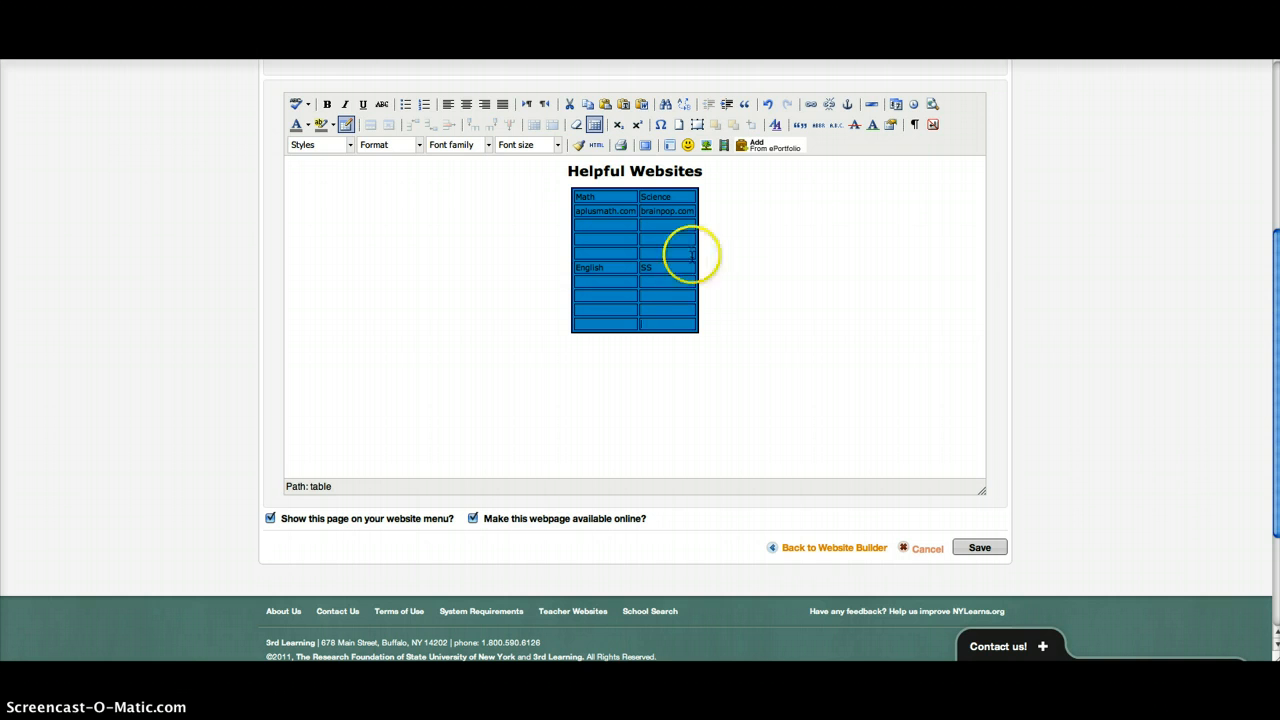
Insert two empty rows after the table's last row
{"action": "right_click", "coordinate": [675, 325]}
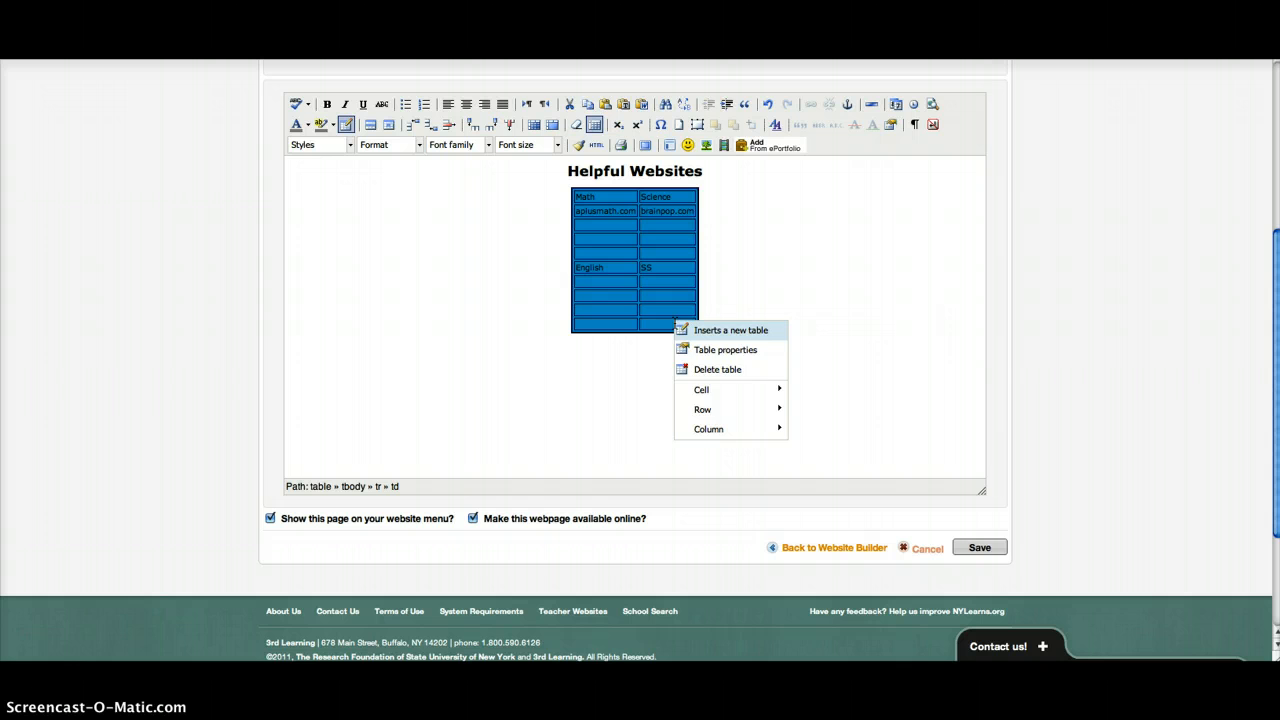
{"action": "mouse_move", "coordinate": [714, 399]}
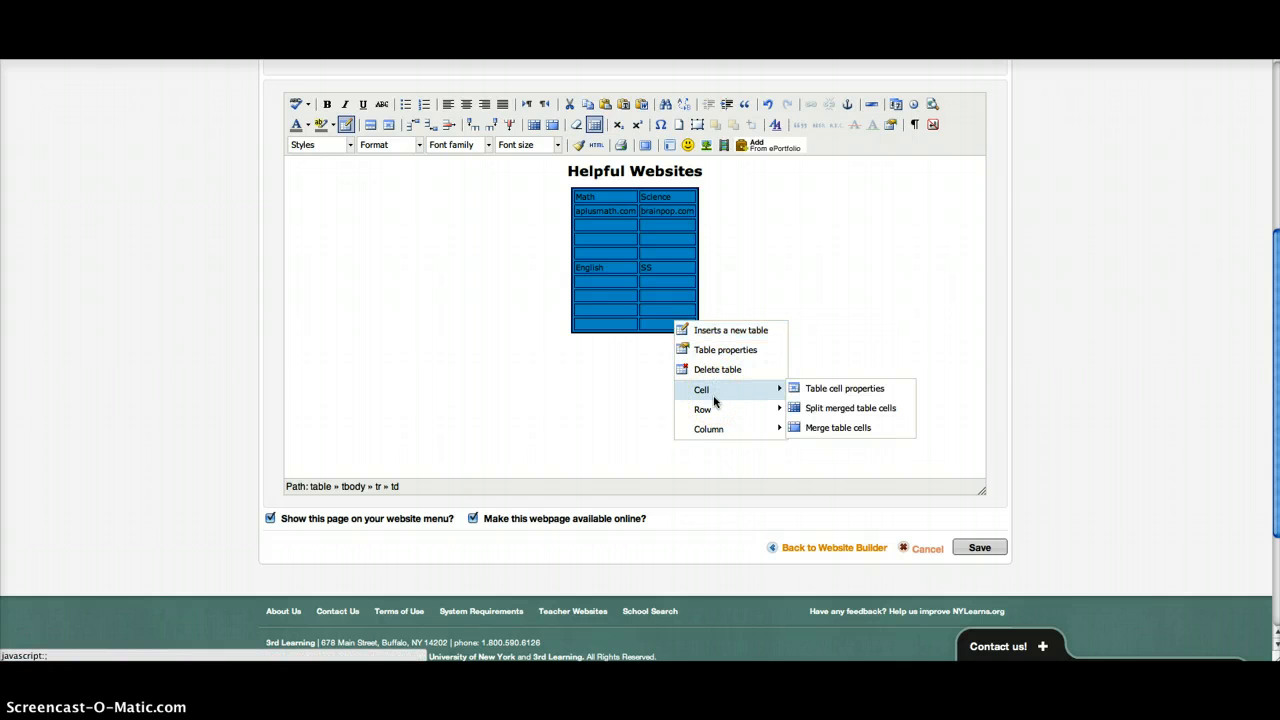
{"action": "left_click", "coordinate": [716, 414]}
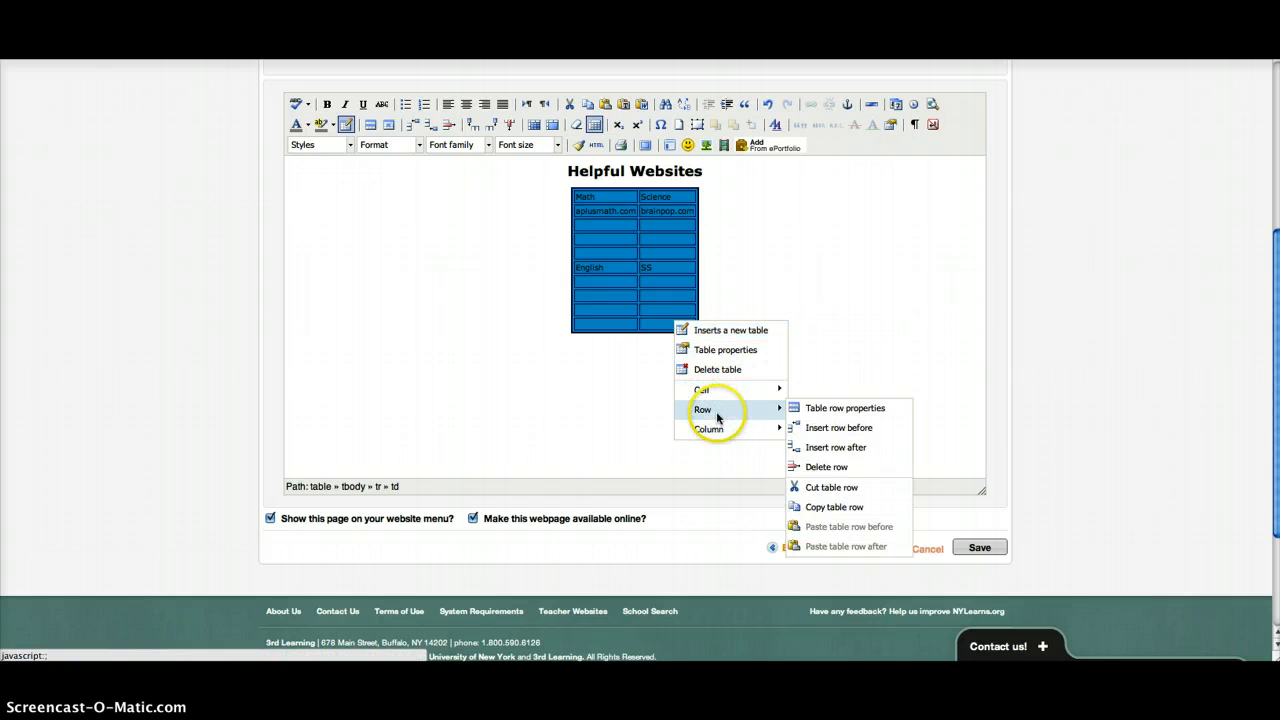
{"action": "left_click", "coordinate": [824, 450]}
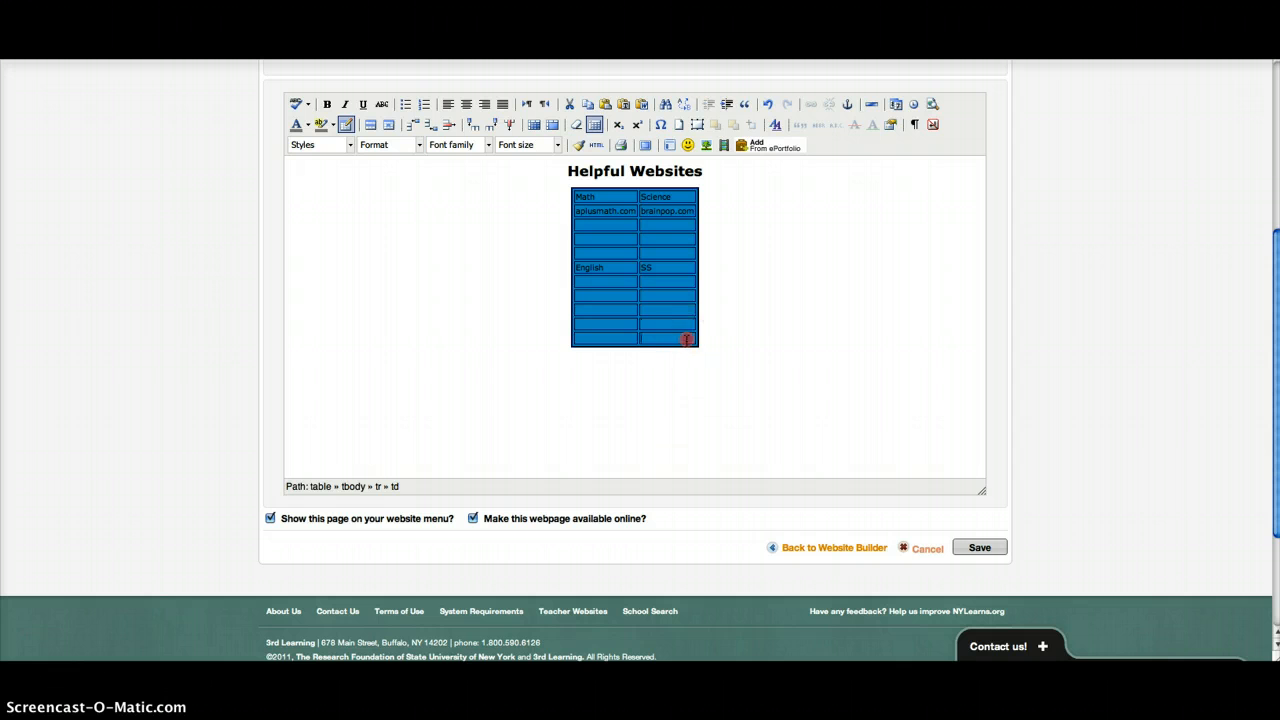
{"action": "right_click", "coordinate": [687, 340]}
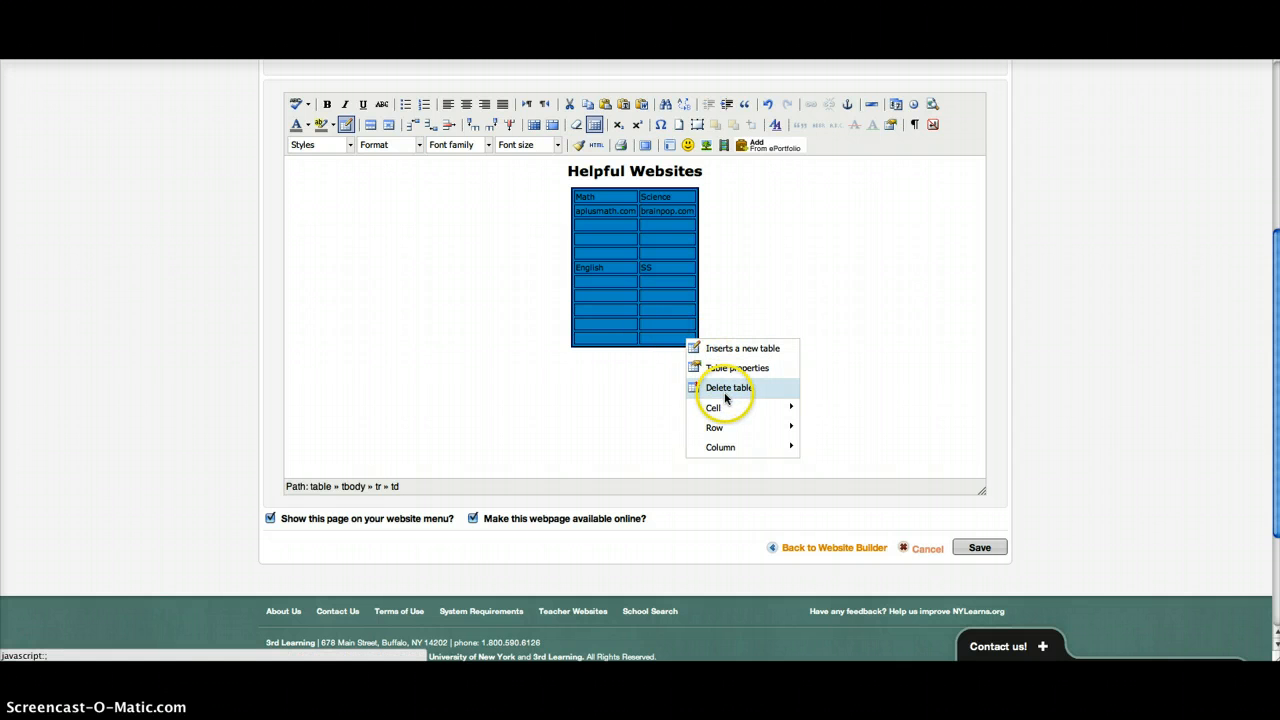
{"action": "mouse_move", "coordinate": [743, 431]}
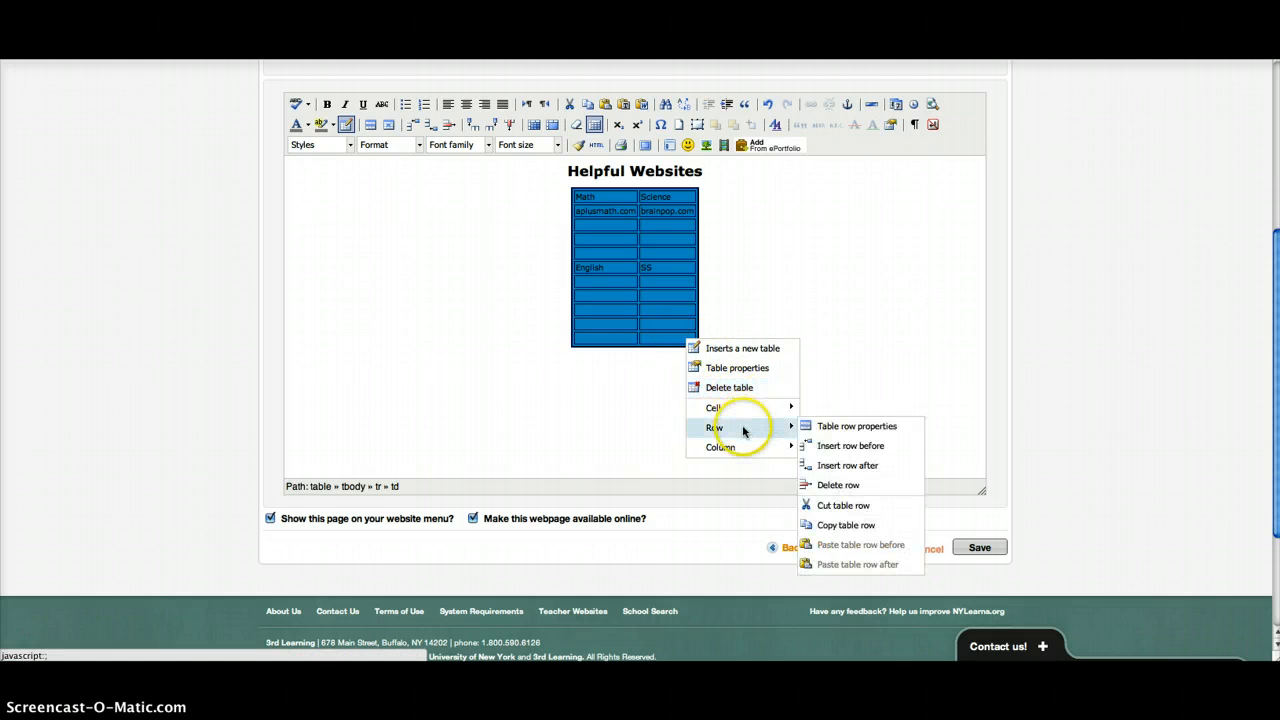
{"action": "left_click", "coordinate": [836, 463]}
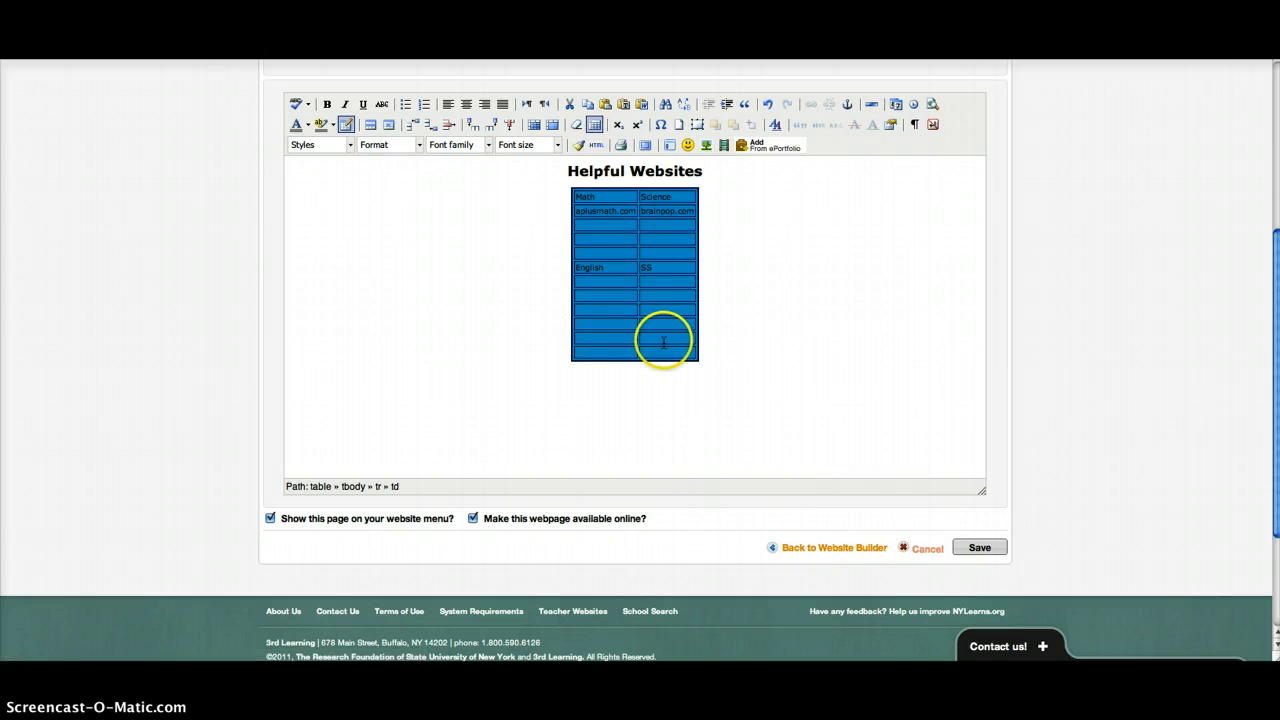
Insert a column after the Science column and enter the heading Spanish in its first-row cell
{"action": "right_click", "coordinate": [677, 340]}
{"action": "right_click", "coordinate": [677, 340]}
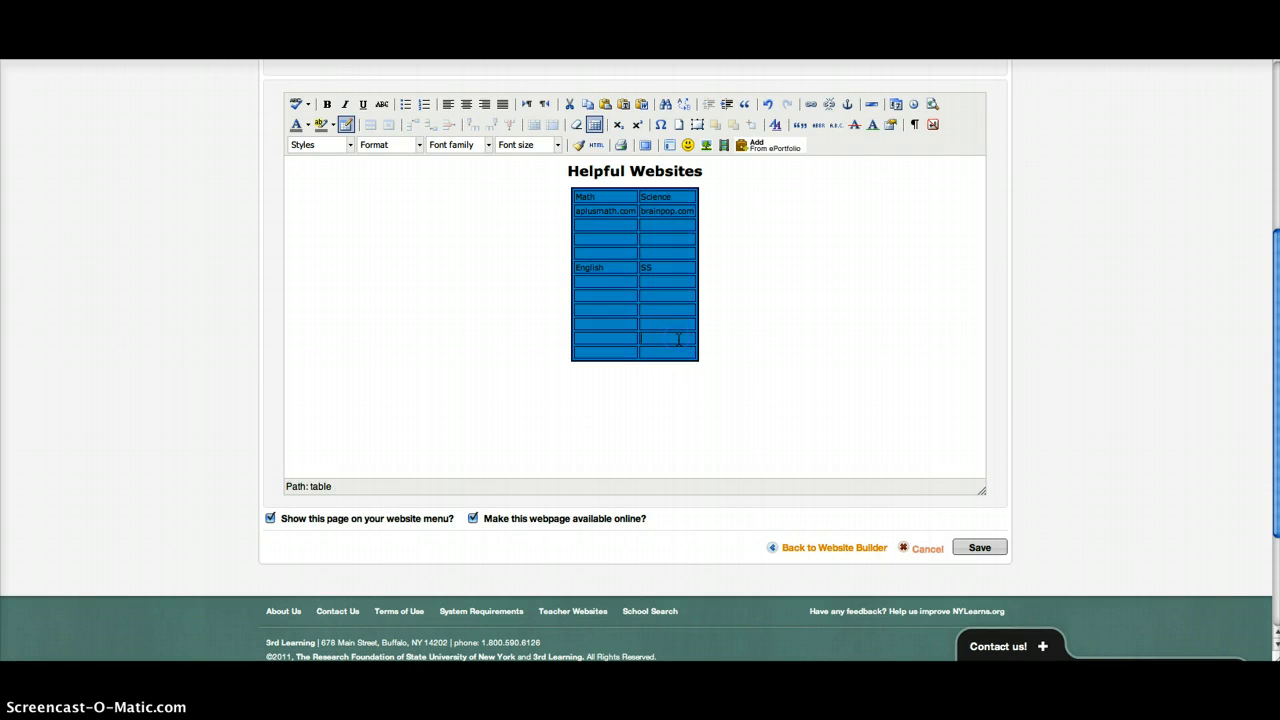
{"action": "mouse_move", "coordinate": [748, 445]}
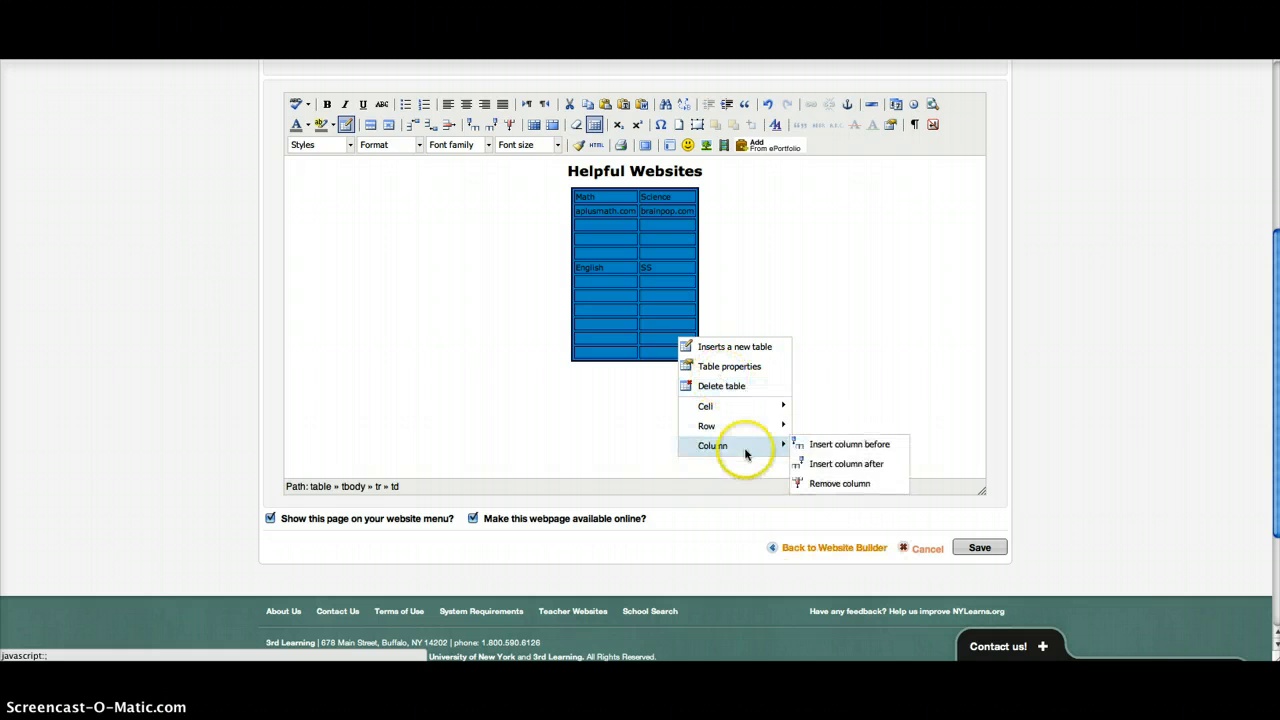
{"action": "left_click", "coordinate": [844, 464]}
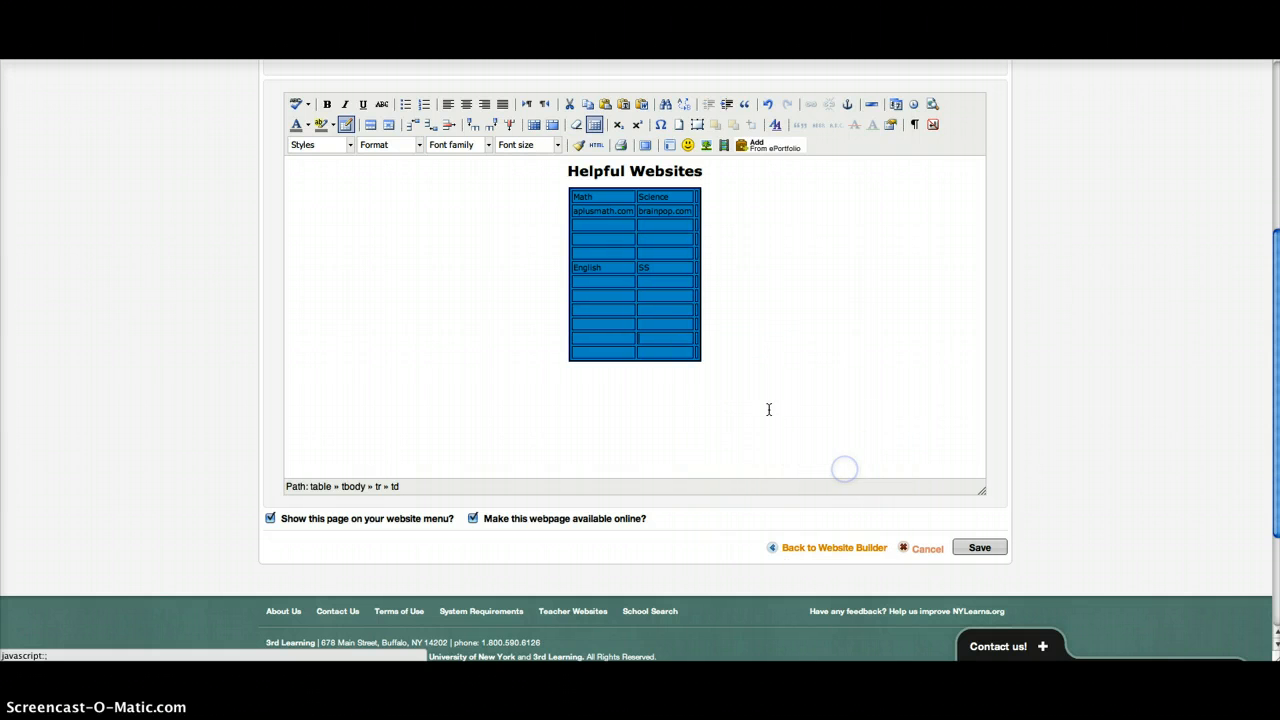
{"action": "left_click", "coordinate": [697, 198]}
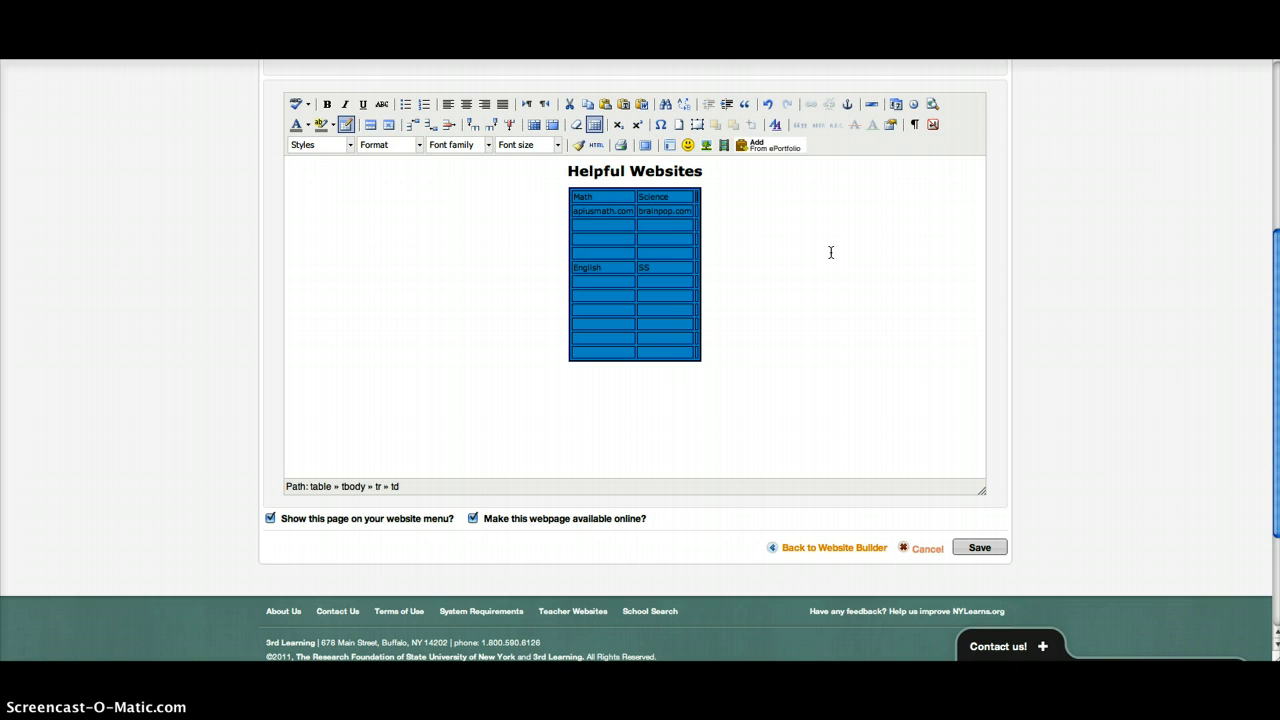
{"action": "type", "text": "Spanish"}
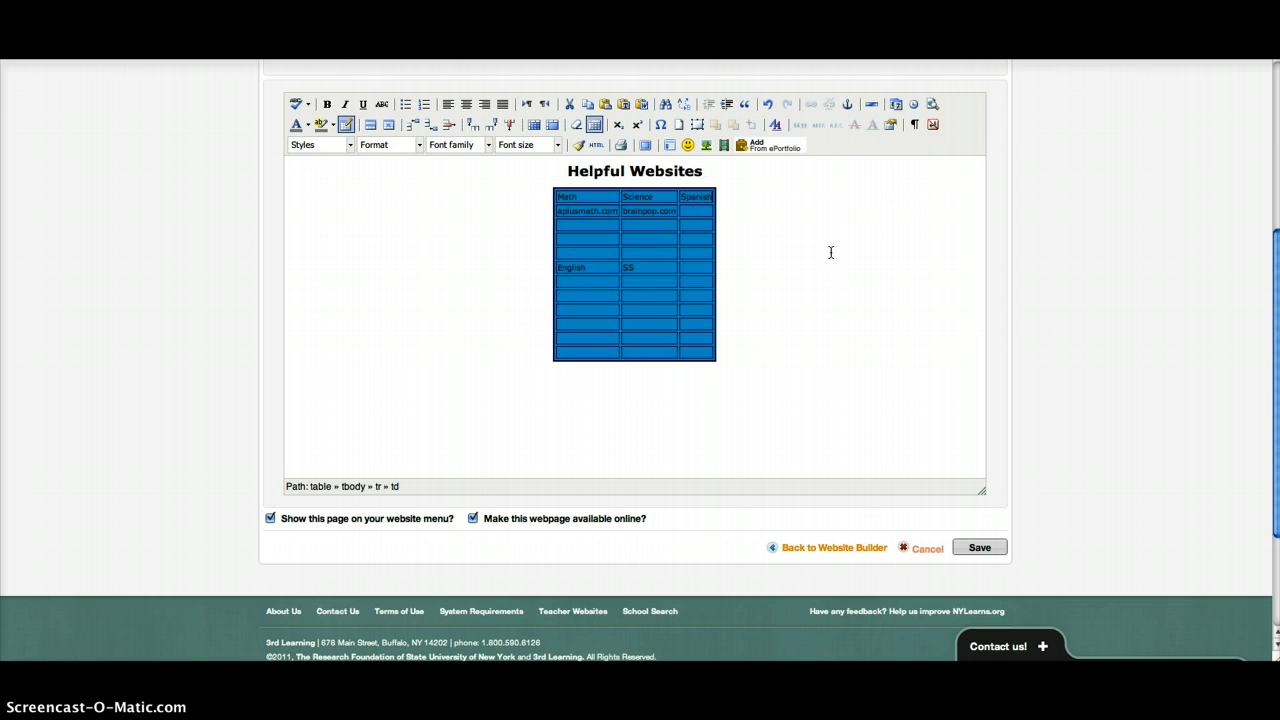
Widen the three columns by adding trailing spaces after brainpop.com, aplusmath.com and Spanish
{"action": "left_click", "coordinate": [667, 211]}
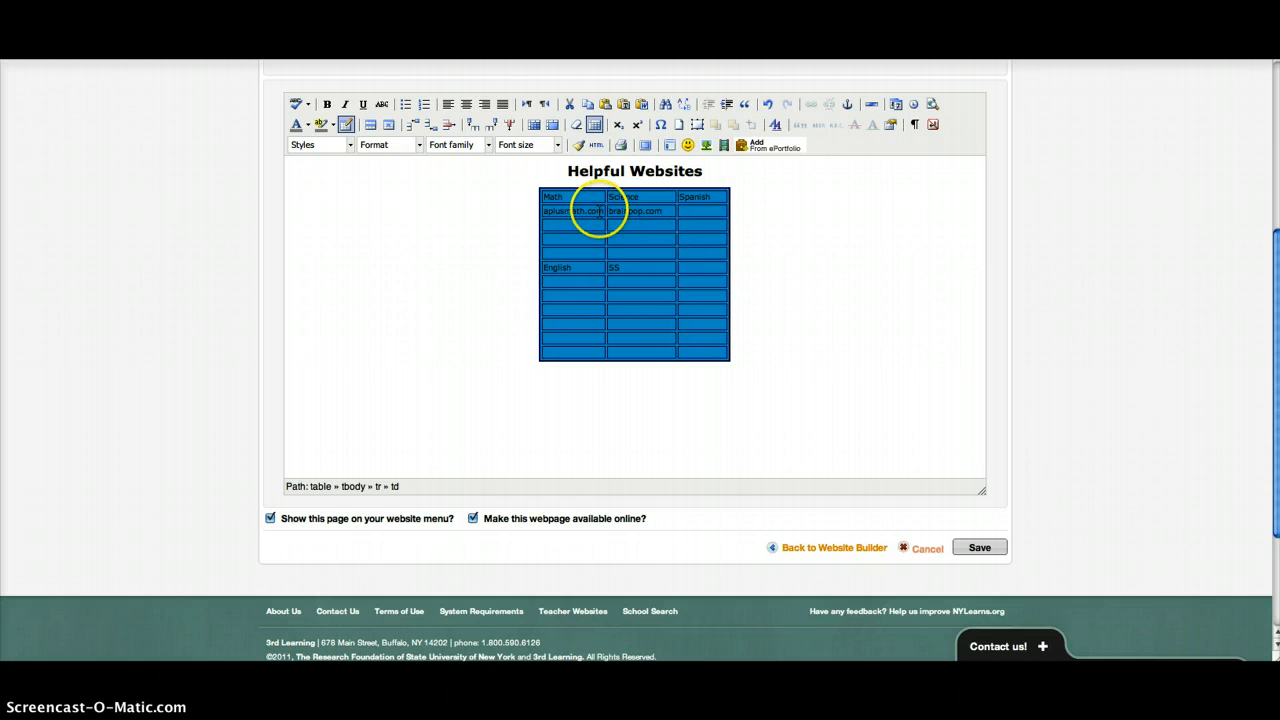
{"action": "left_click", "coordinate": [602, 210]}
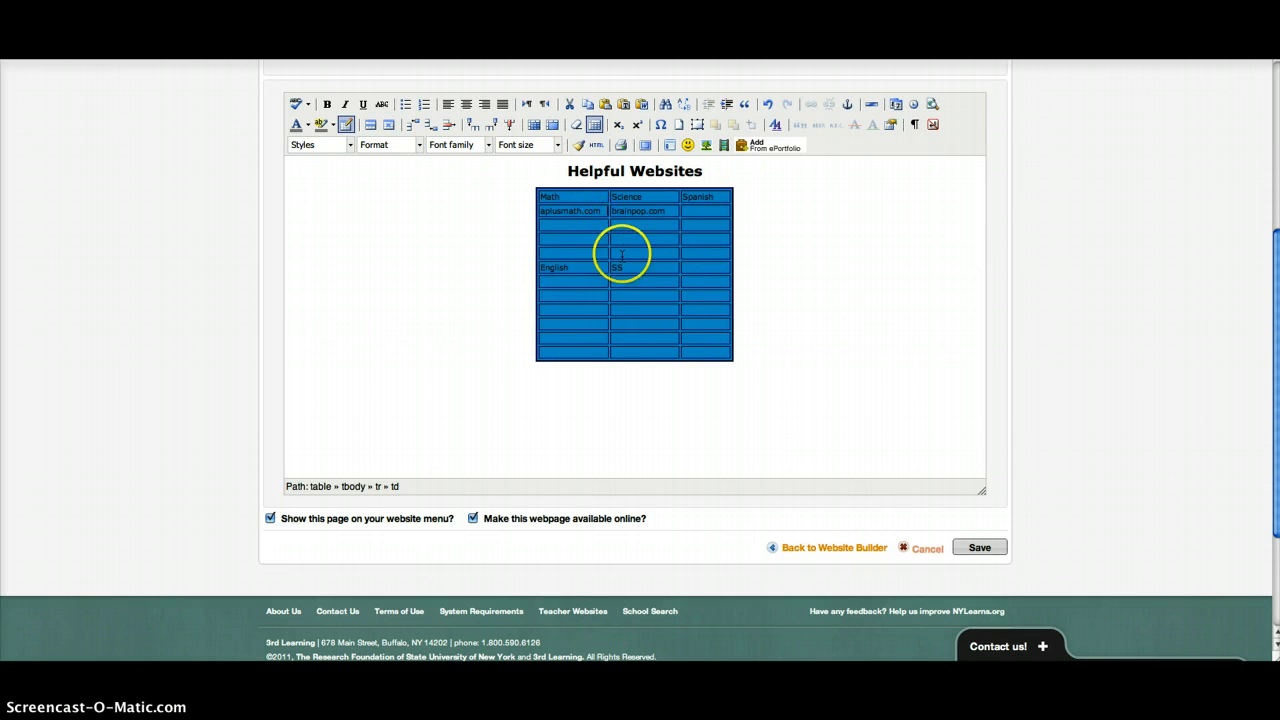
{"action": "left_click", "coordinate": [722, 200]}
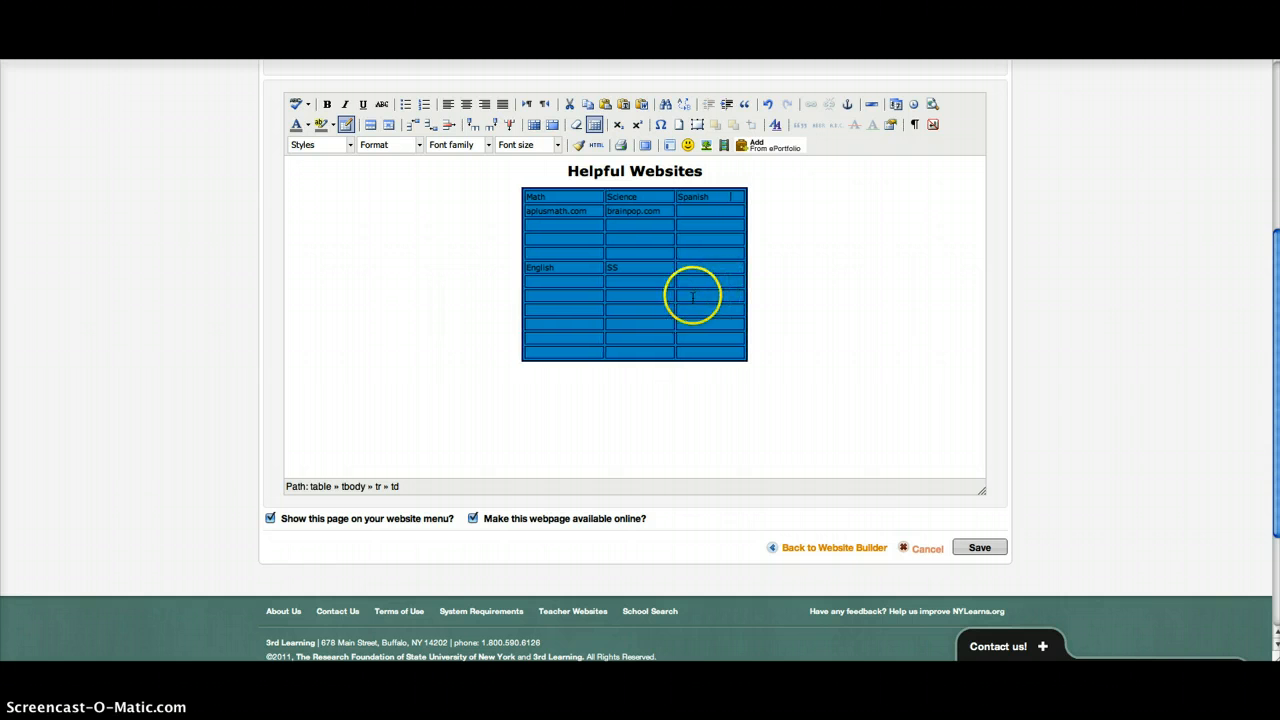
Examine the table's general and advanced properties, including its border and background colors, and close them without changes
{"action": "right_click", "coordinate": [631, 324]}
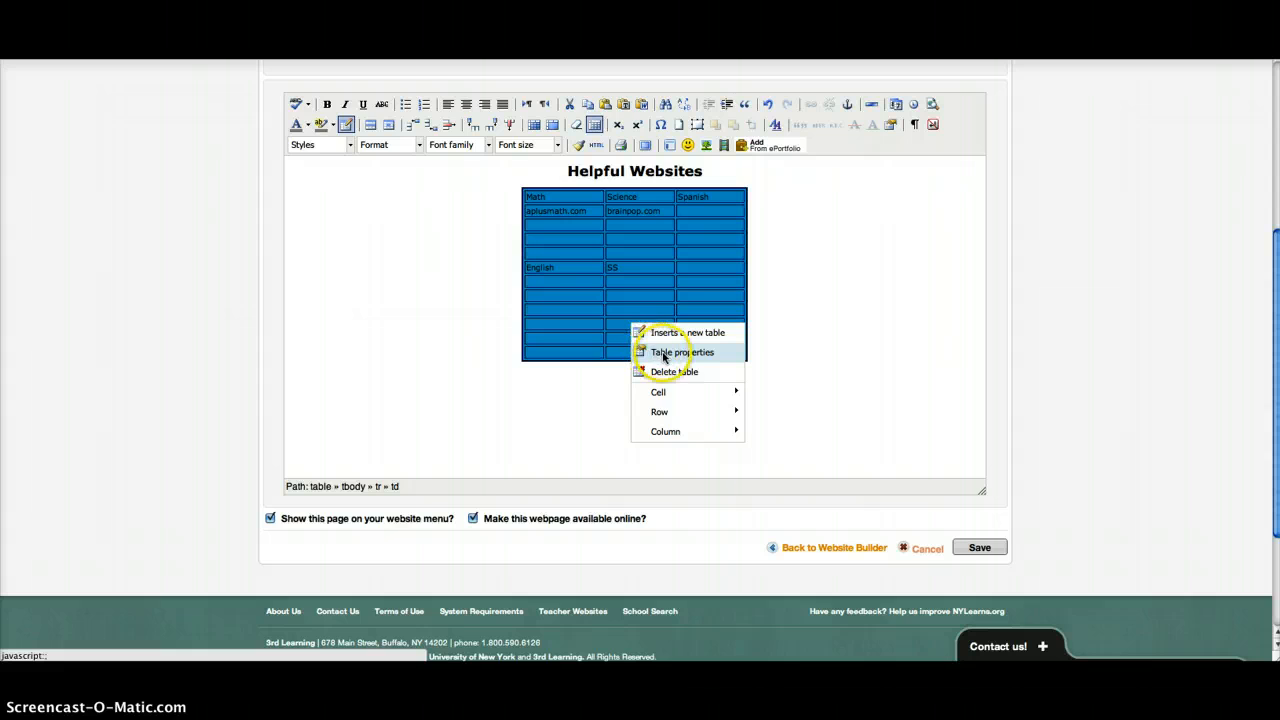
{"action": "left_click", "coordinate": [660, 352]}
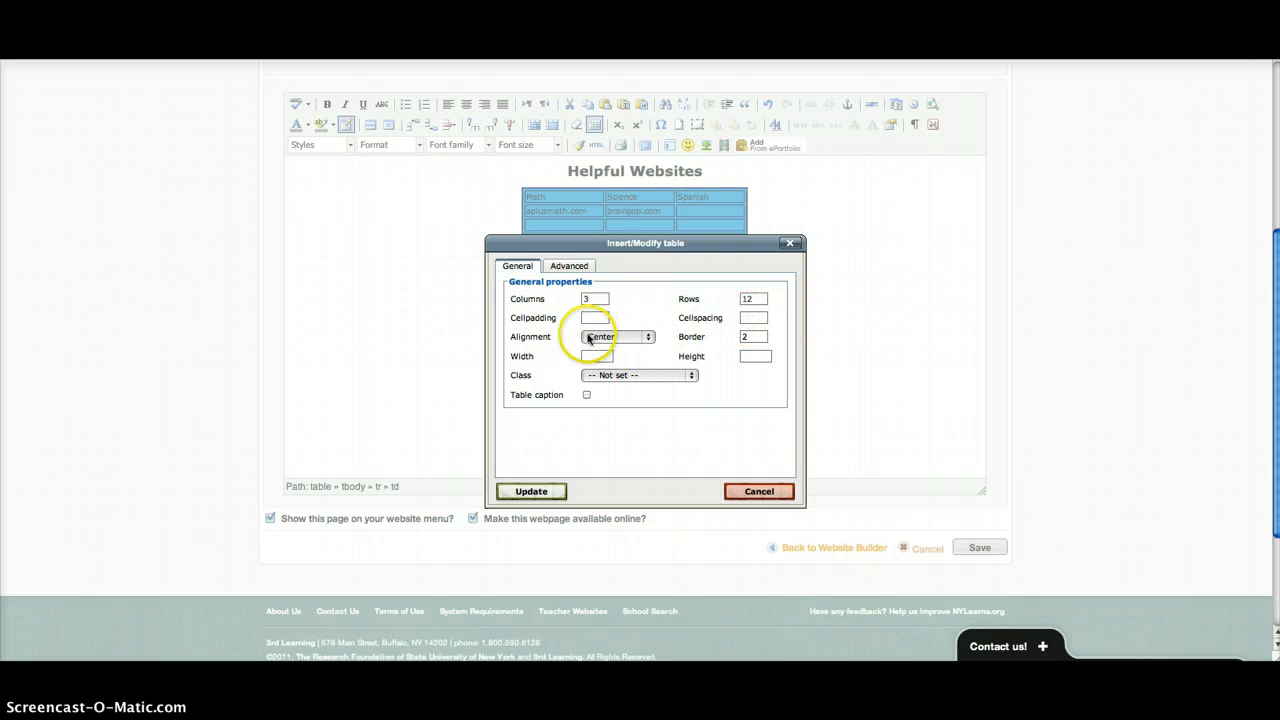
{"action": "left_click", "coordinate": [565, 267]}
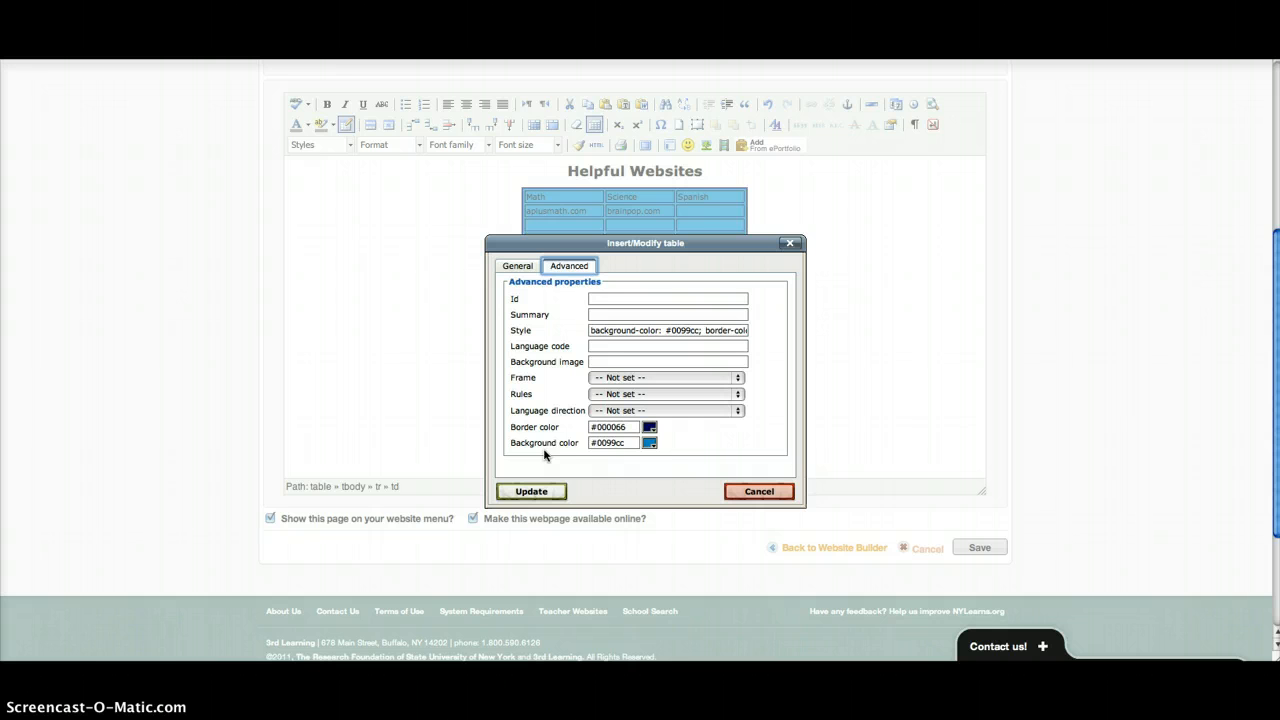
{"action": "left_click", "coordinate": [772, 491]}
{"action": "left_click", "coordinate": [600, 242]}
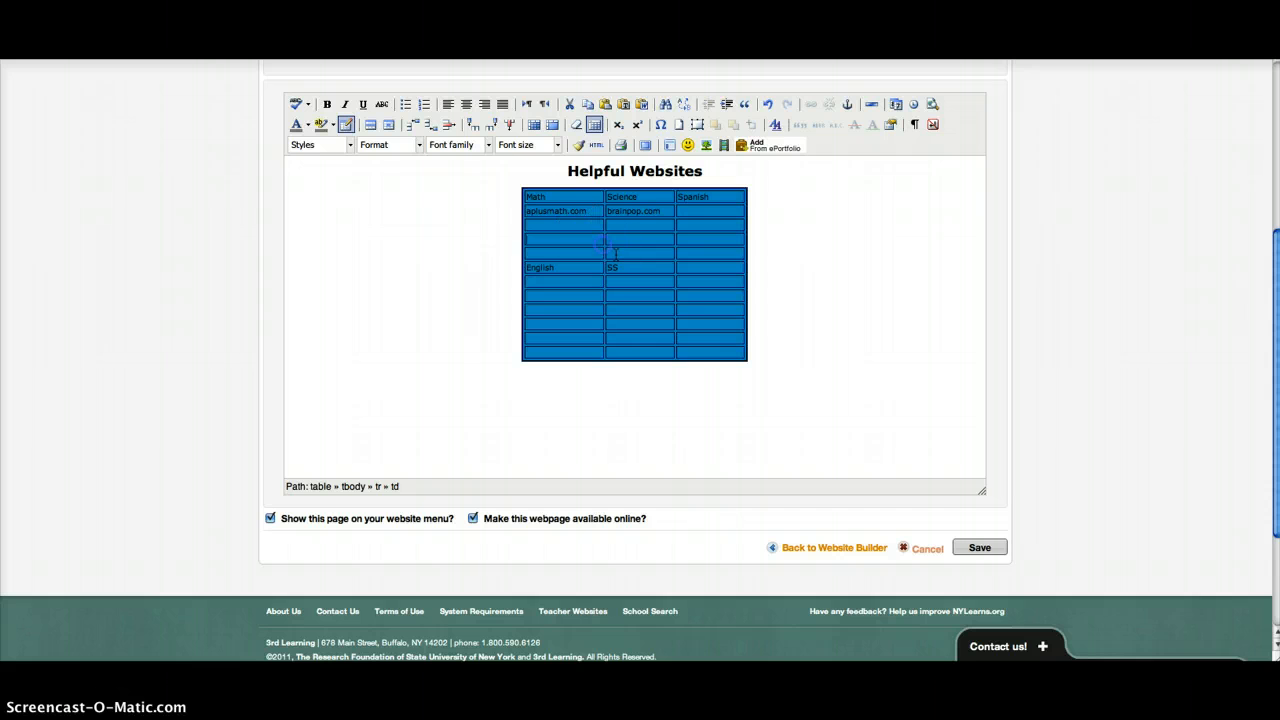
Make the Math, Science and Spanish headings in the table's first row bold
{"action": "left_click", "coordinate": [718, 199]}
{"action": "left_click_drag", "start_coordinate": [716, 198], "coordinate": [667, 196]}
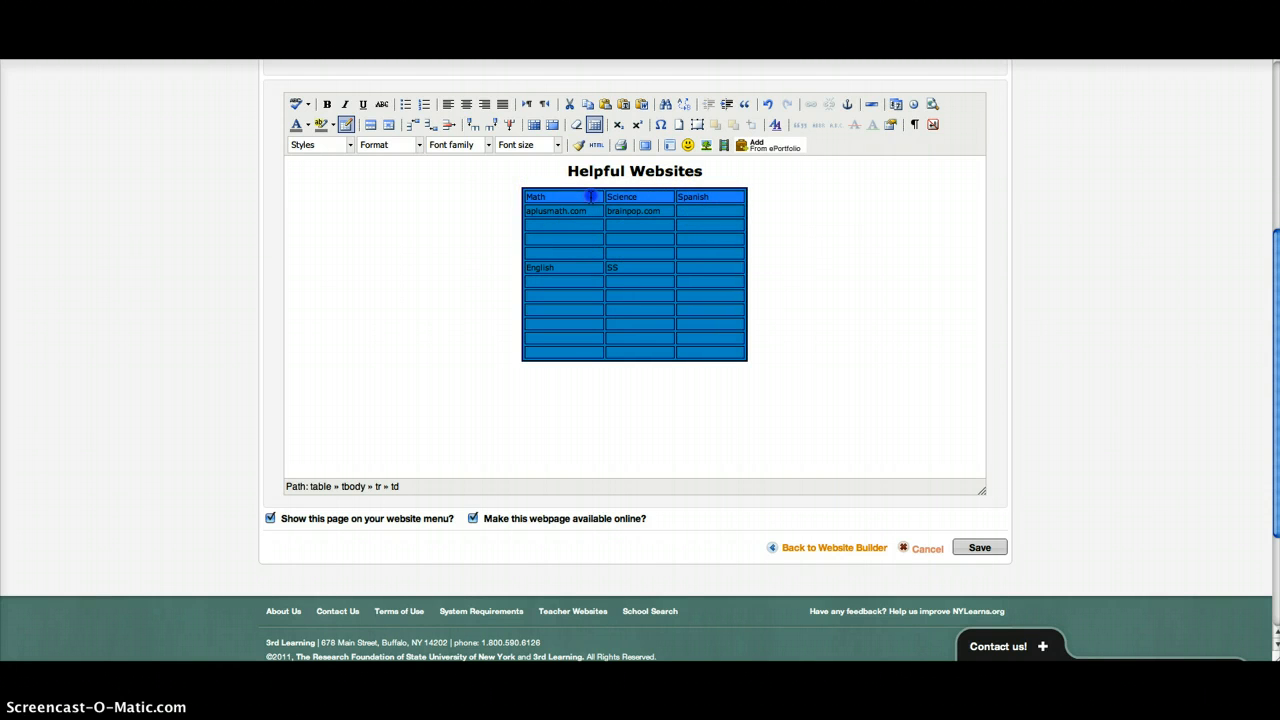
{"action": "left_click", "coordinate": [607, 330]}
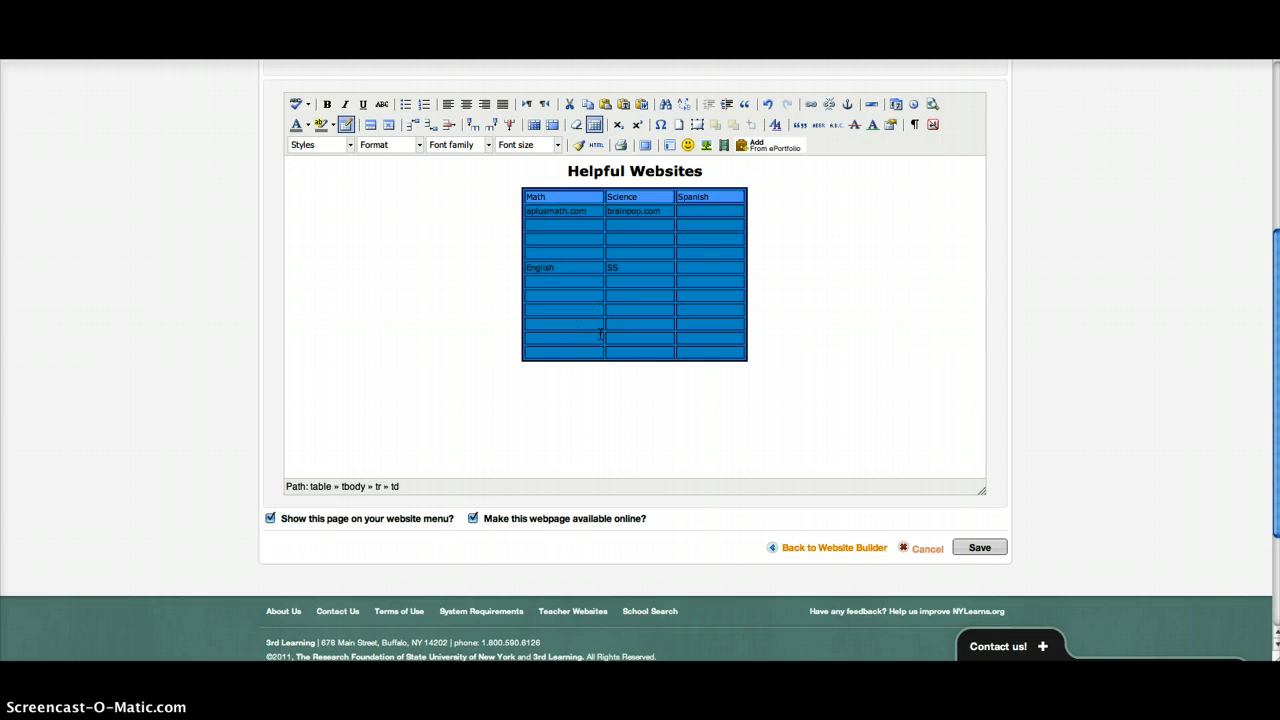
{"action": "left_click", "coordinate": [595, 320]}
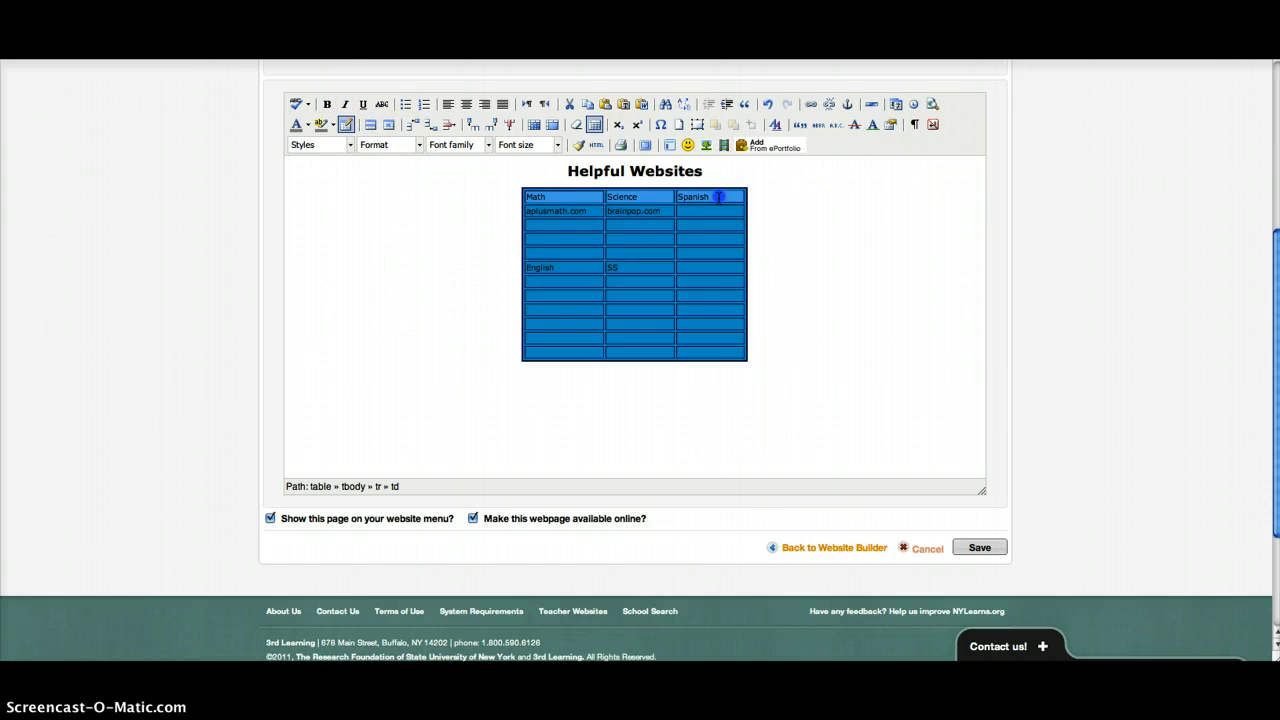
{"action": "left_click_drag", "start_coordinate": [629, 197], "coordinate": [649, 197]}
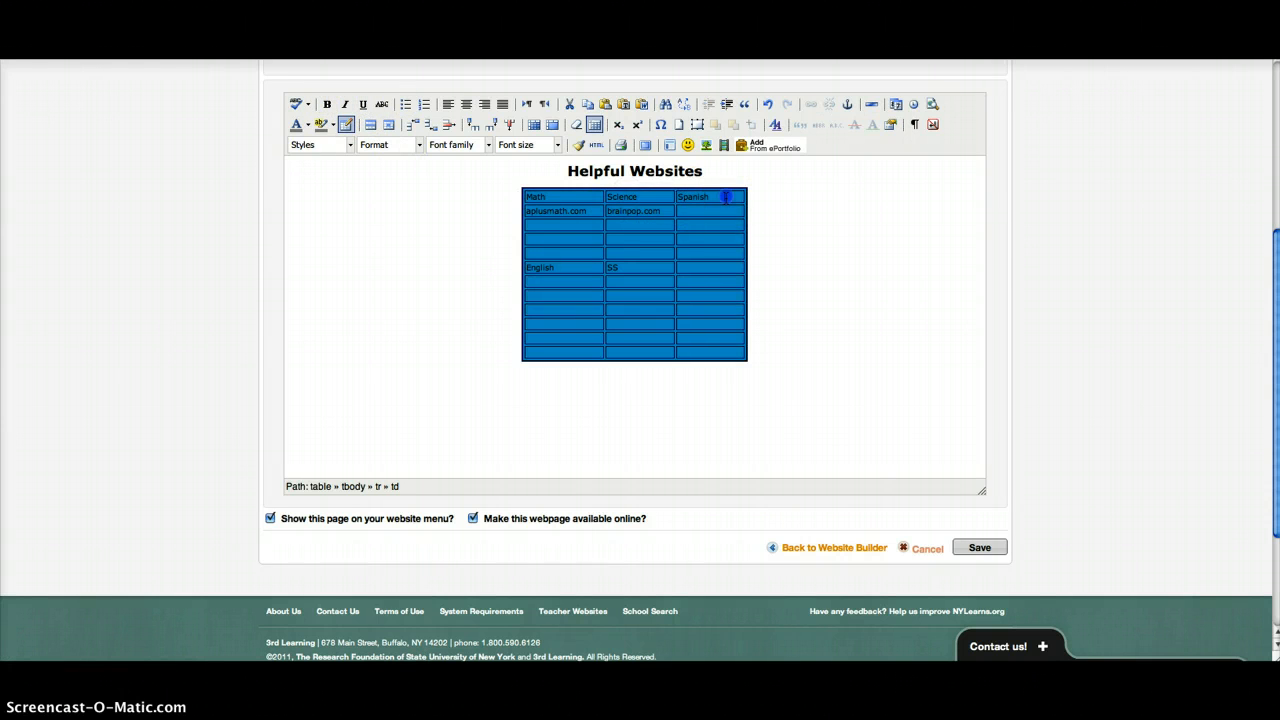
{"action": "left_click_drag", "start_coordinate": [558, 195], "coordinate": [558, 194]}
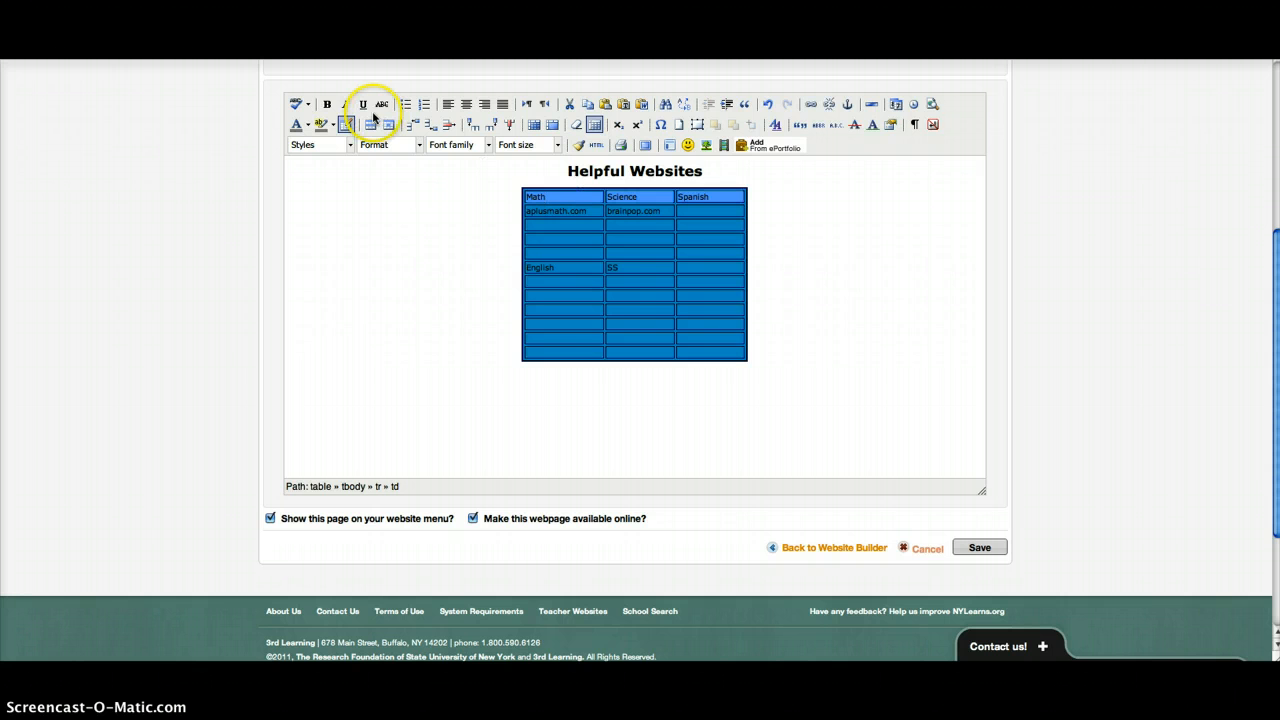
{"action": "left_click", "coordinate": [327, 104]}
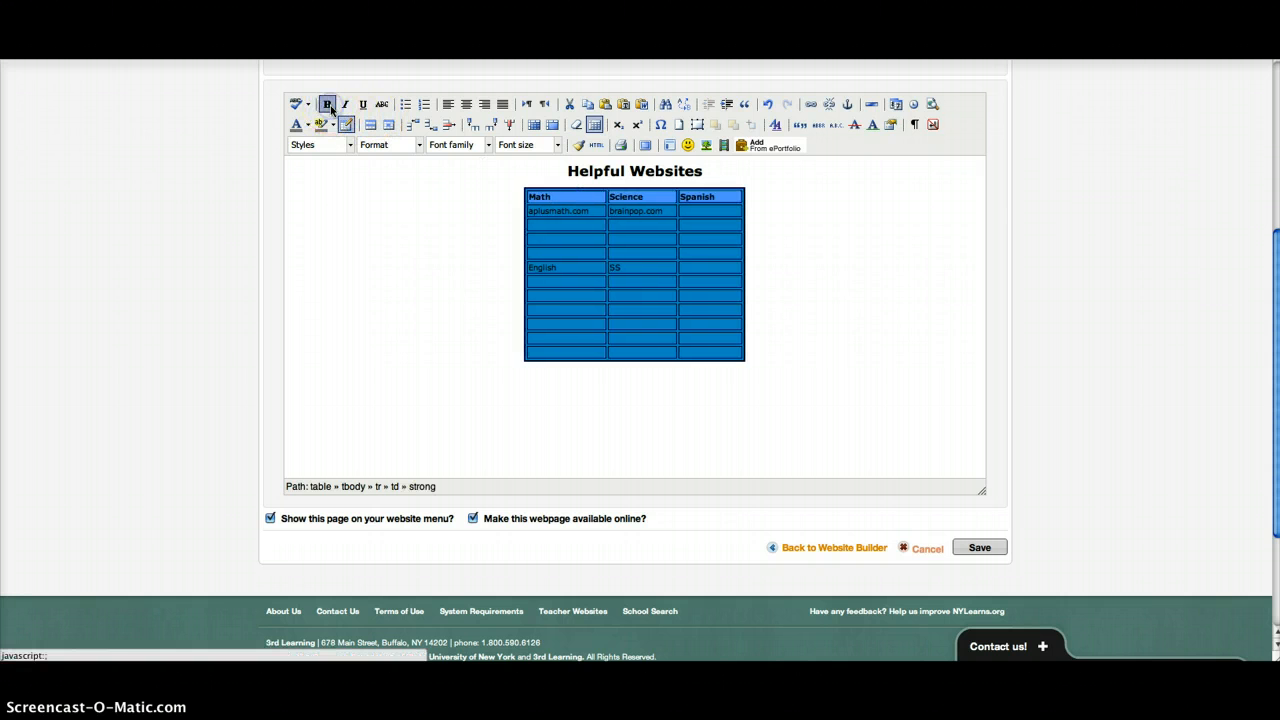
Center the Math, Science and Spanish headings within their cells
{"action": "left_click", "coordinate": [463, 108]}
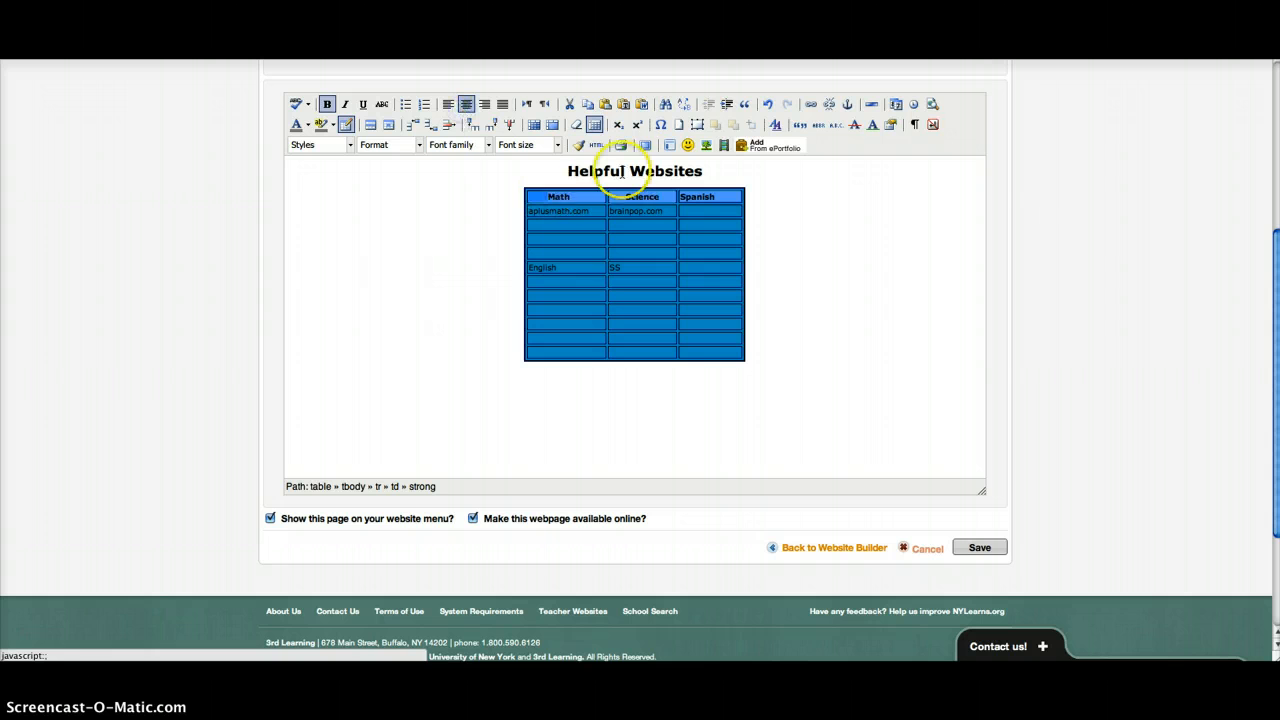
{"action": "left_click", "coordinate": [710, 205]}
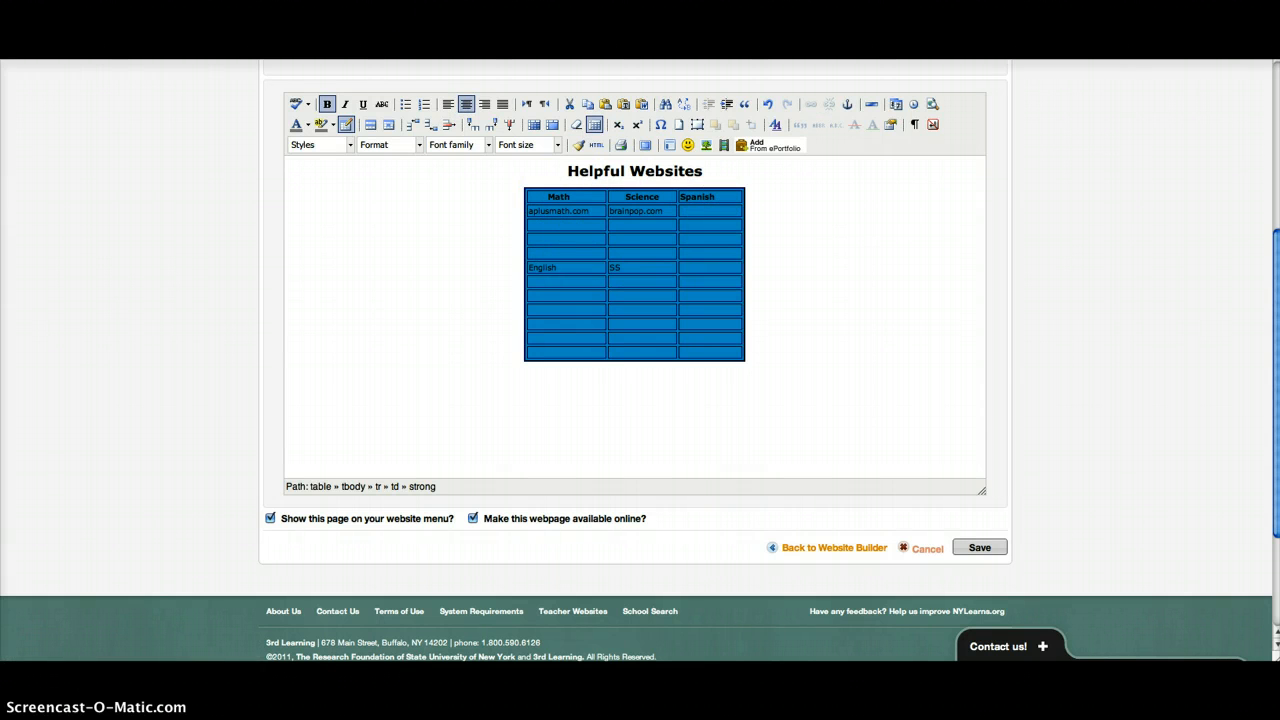
{"action": "left_click", "coordinate": [467, 106]}
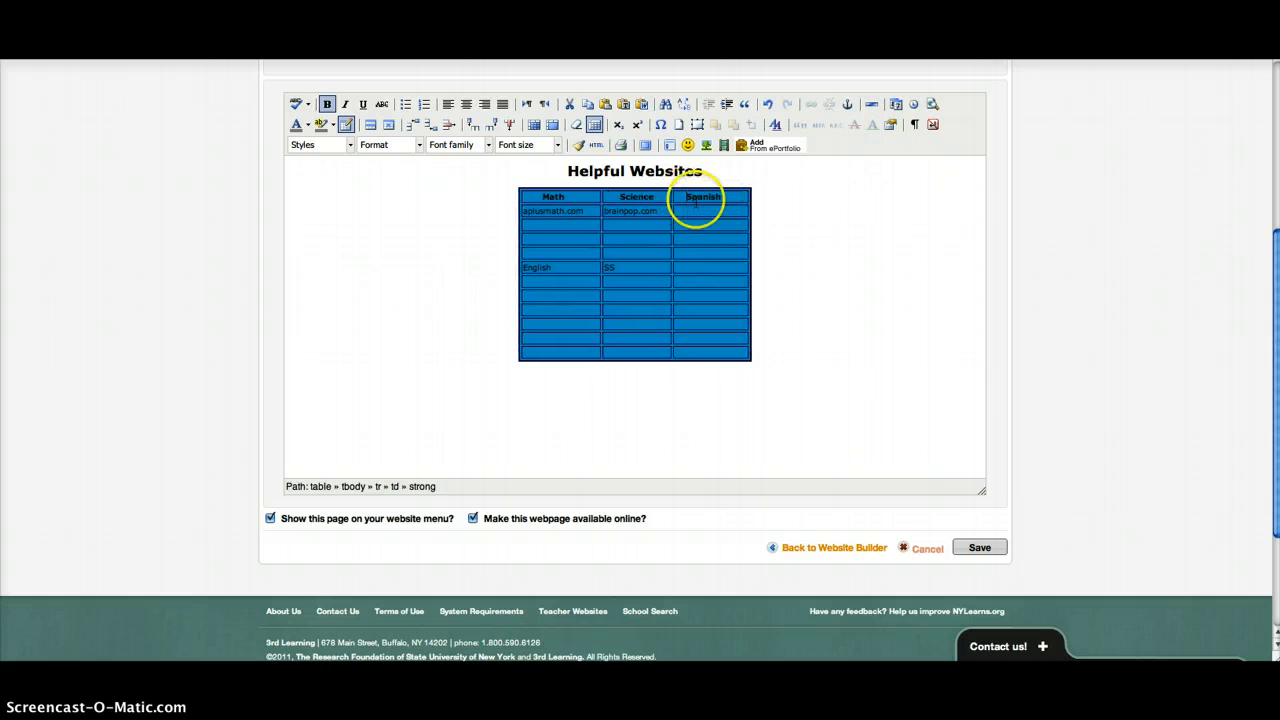
{"action": "left_click", "coordinate": [640, 274]}
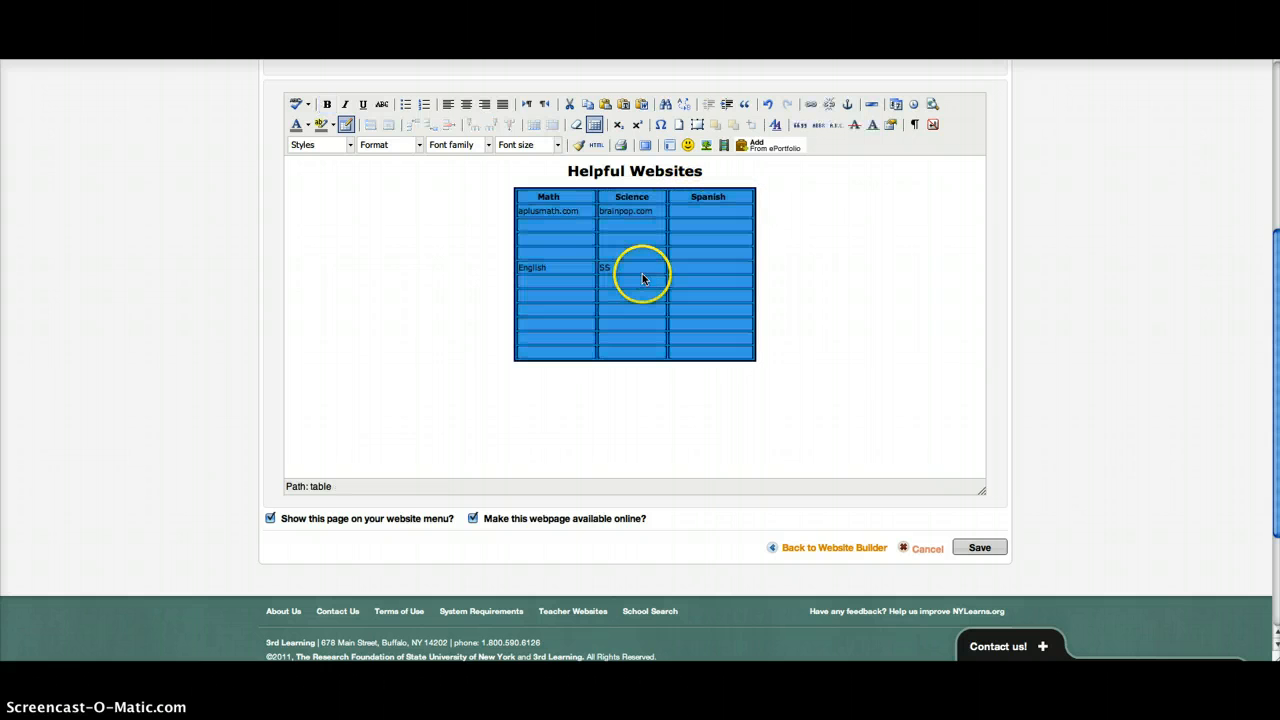
Set the font size of the Math, Science and Spanish headings in the table's first row to 4 (14pt)
{"action": "left_click", "coordinate": [536, 195]}
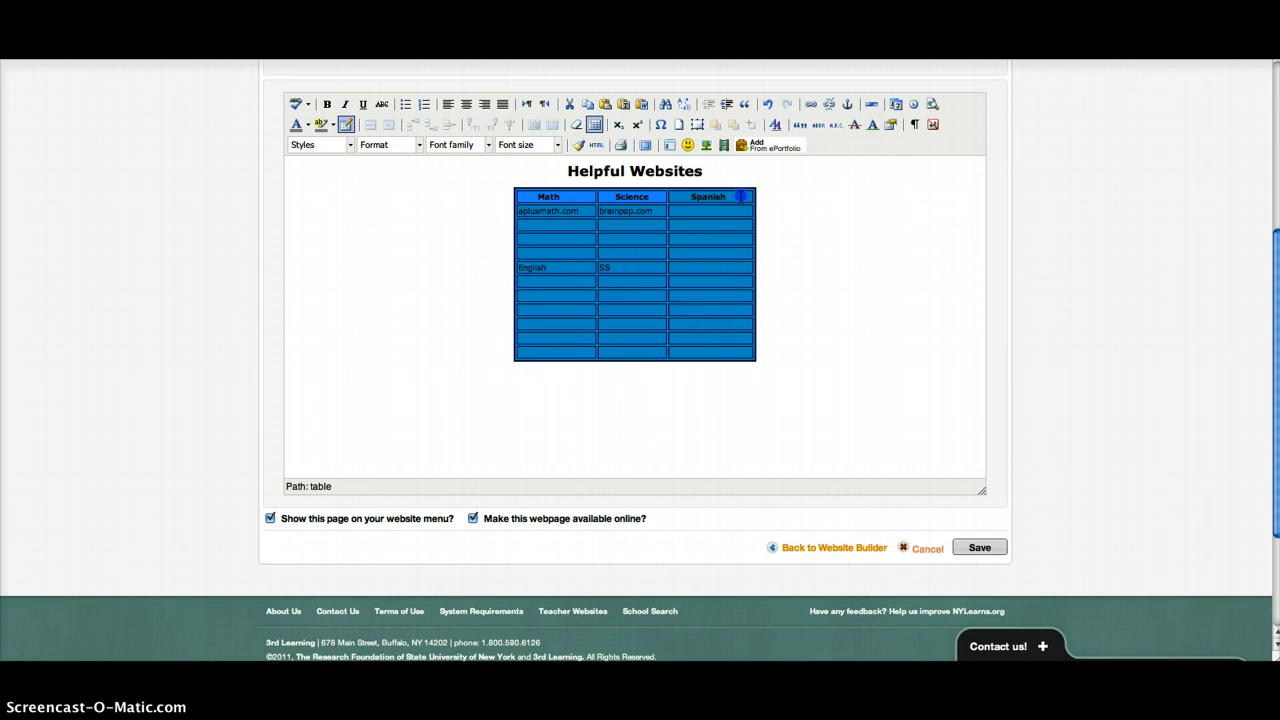
{"action": "left_click", "coordinate": [741, 196]}
{"action": "left_click", "coordinate": [720, 197]}
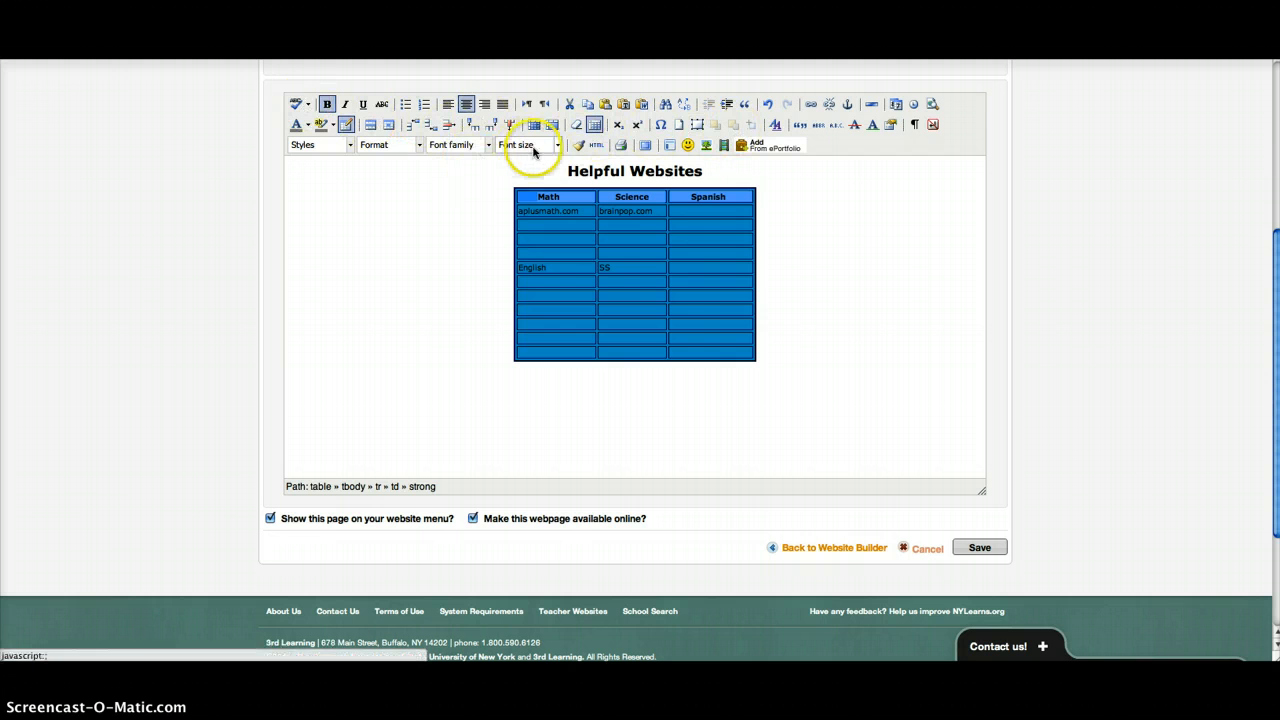
{"action": "left_click", "coordinate": [557, 145]}
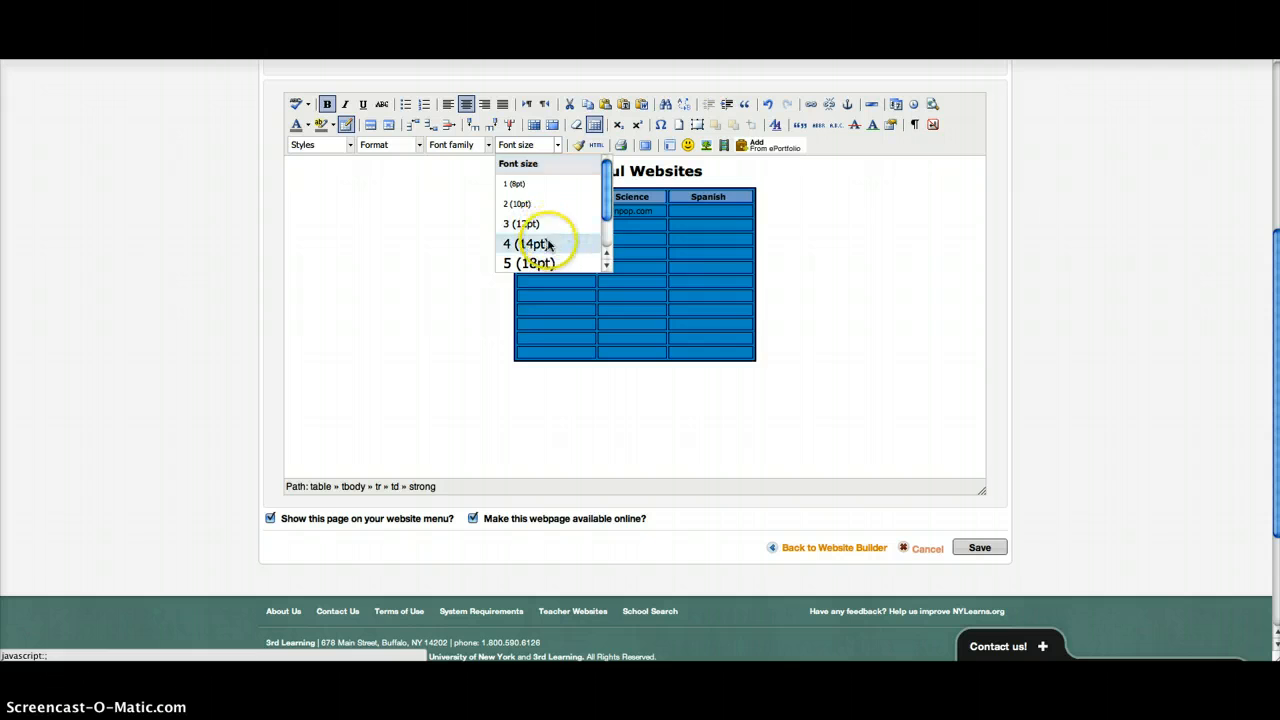
{"action": "left_click", "coordinate": [540, 243]}
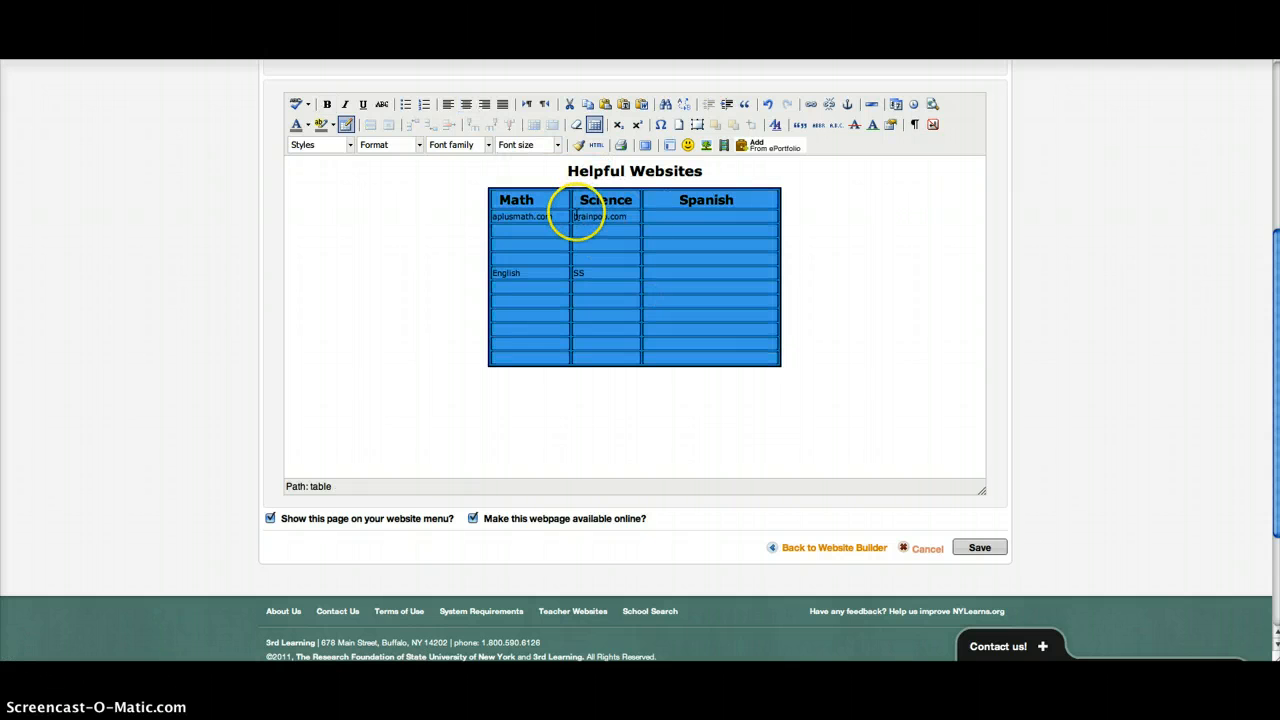
Widen the Math and Science columns by adding spaces after aplusmath.com and around brainpop.com
{"action": "left_click", "coordinate": [603, 240]}
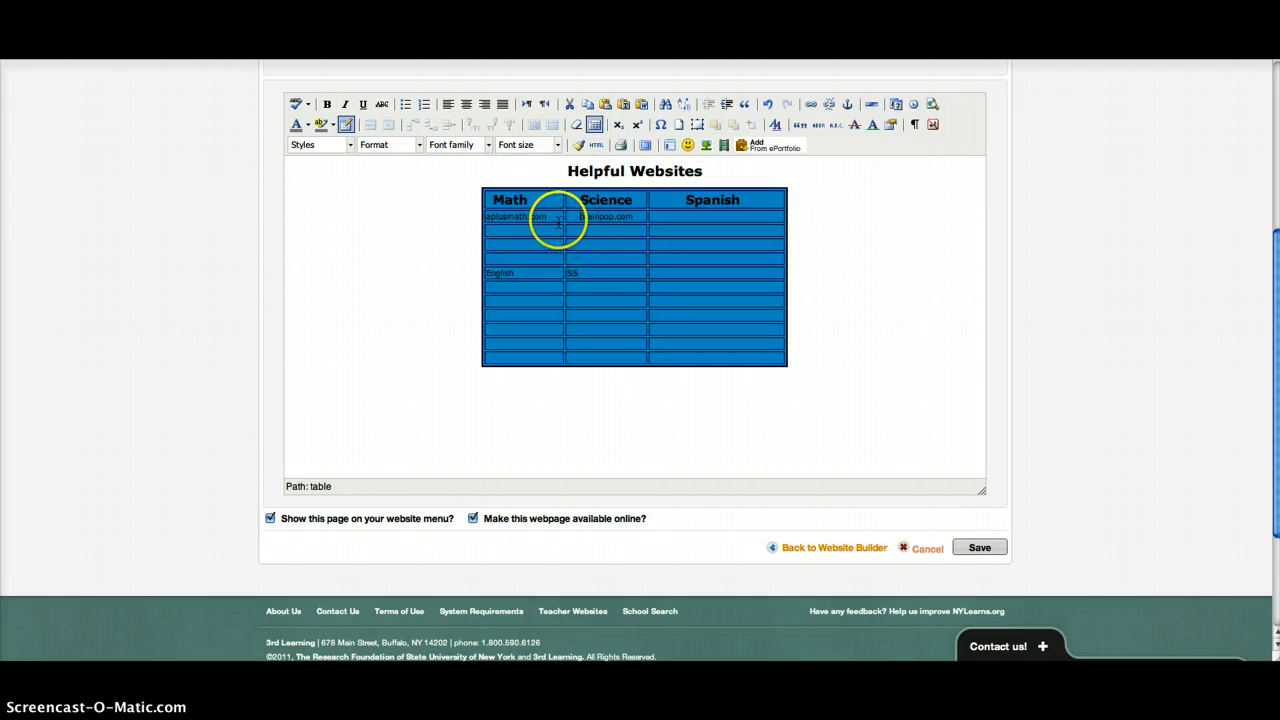
{"action": "left_click", "coordinate": [510, 216]}
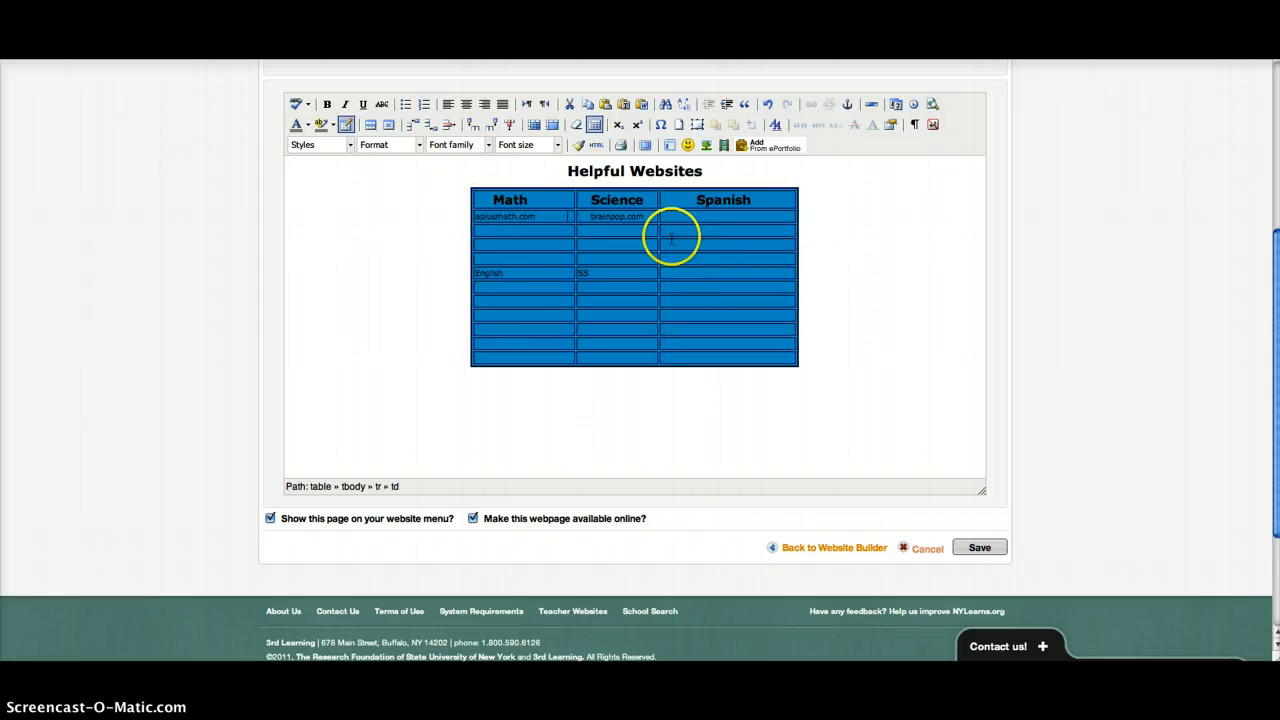
{"action": "left_click", "coordinate": [646, 215]}
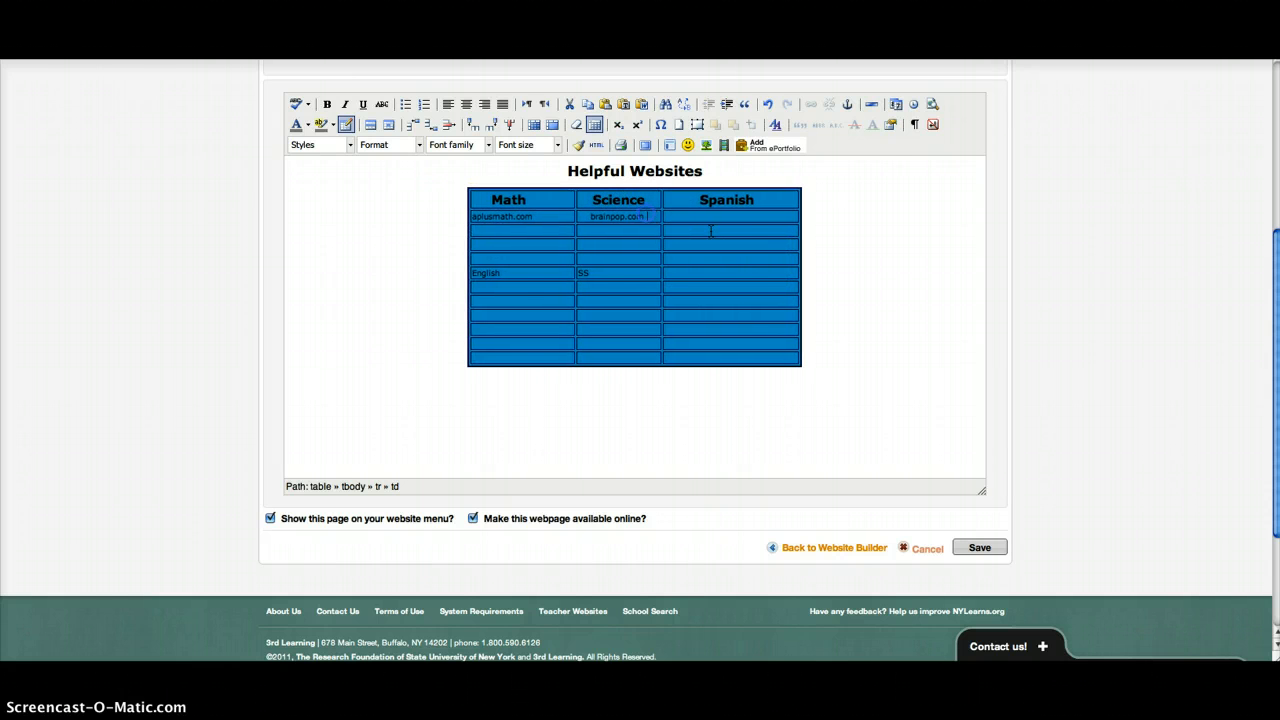
{"action": "left_click", "coordinate": [550, 216]}
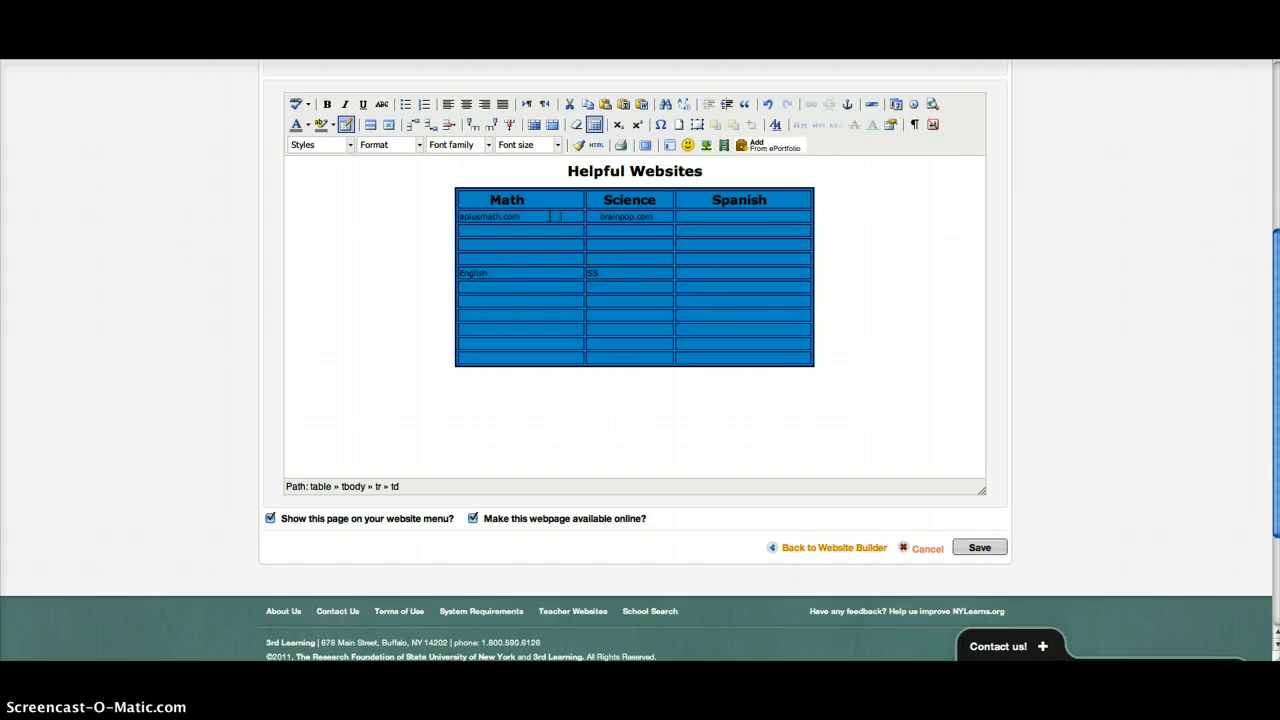
{"action": "scroll", "coordinate": [550, 216], "scroll_direction": "down", "scroll_amount": 1}
{"action": "left_click", "coordinate": [634, 197]}
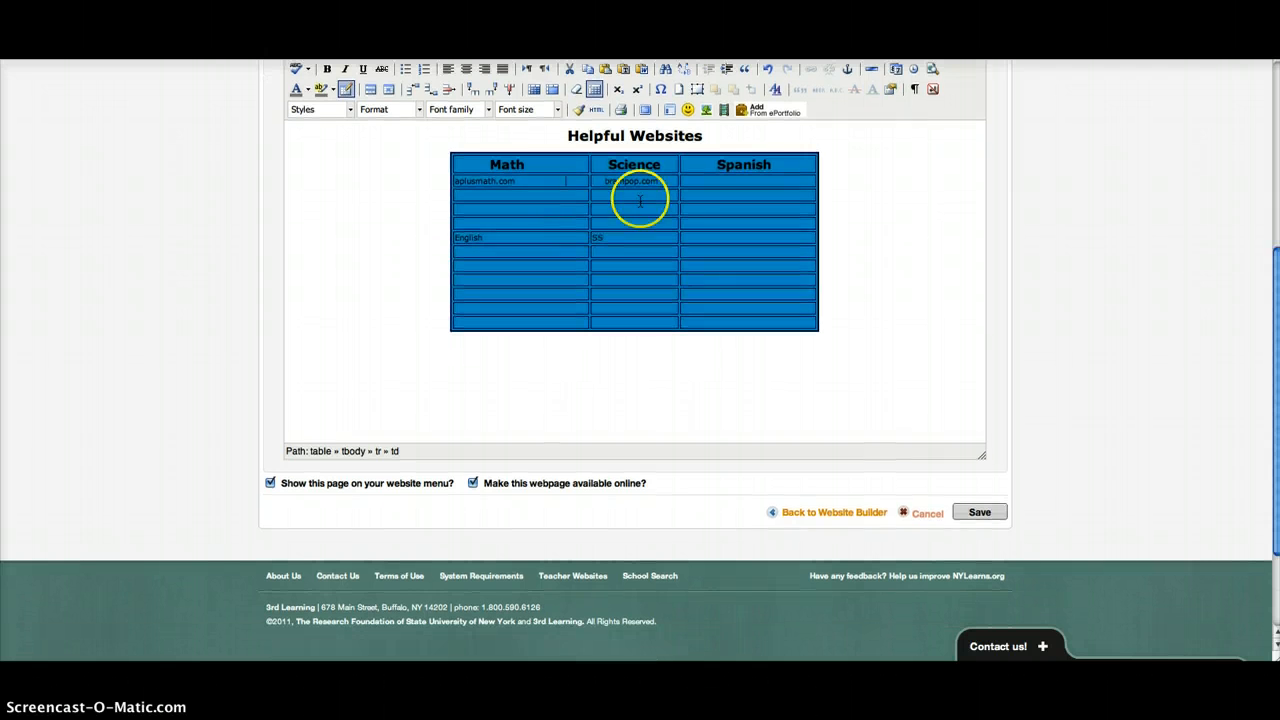
Insert a blank line above the Helpful Websites title
{"action": "left_click", "coordinate": [726, 132]}
{"action": "key", "text": "Down"}
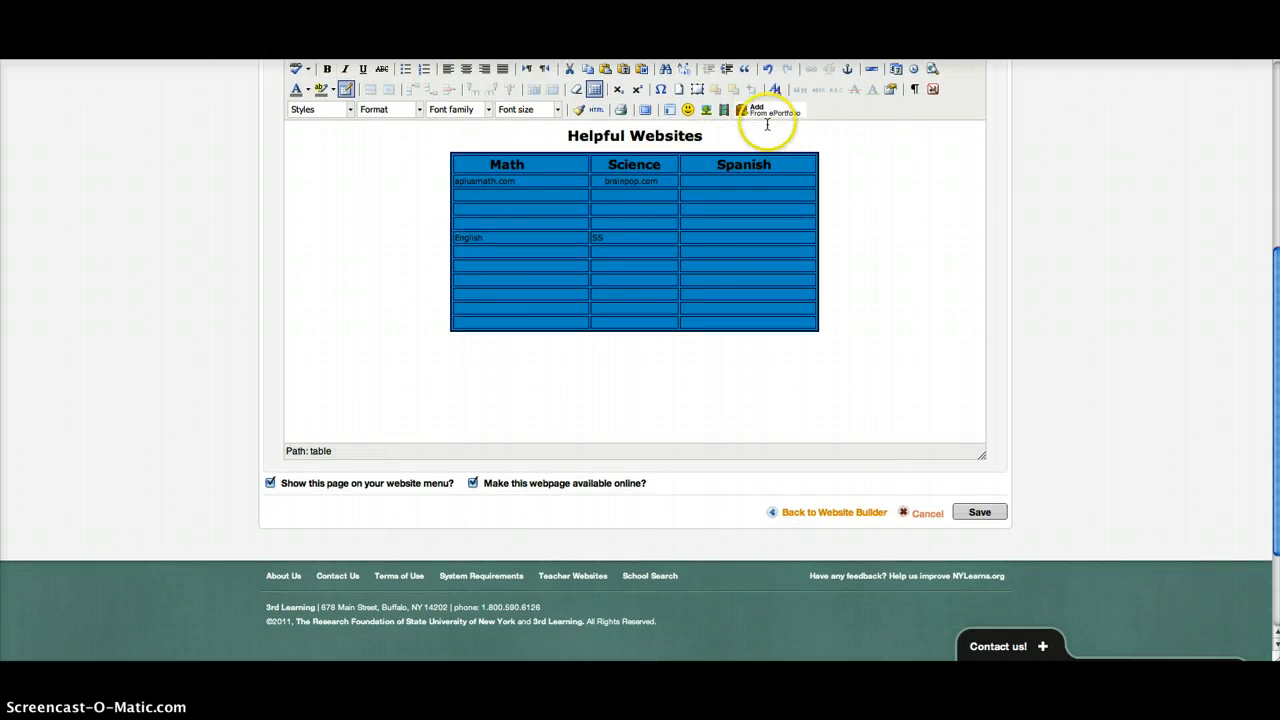
{"action": "left_click", "coordinate": [735, 135]}
{"action": "key", "text": "Return"}
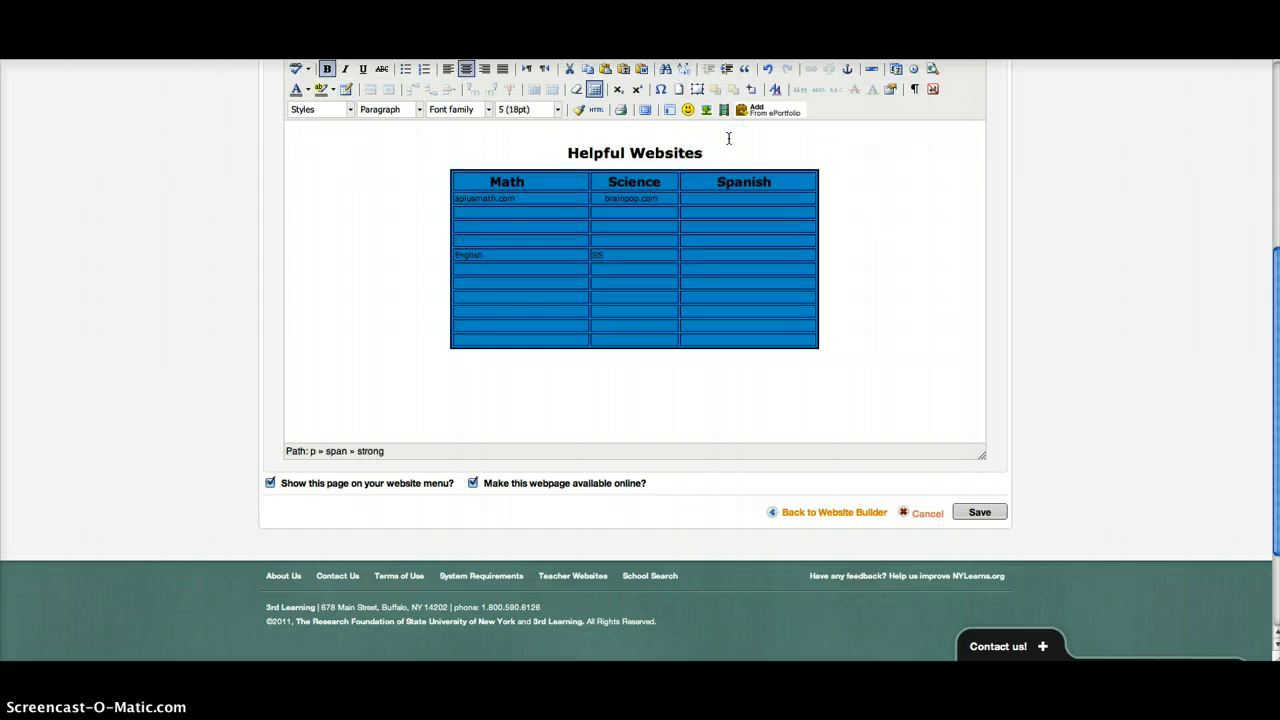
Save the Helpful websites page and dismiss the confirmation message
{"action": "scroll", "coordinate": [728, 138], "scroll_direction": "down", "scroll_amount": 3}
{"action": "scroll", "coordinate": [834, 174], "scroll_direction": "up", "scroll_amount": 5}
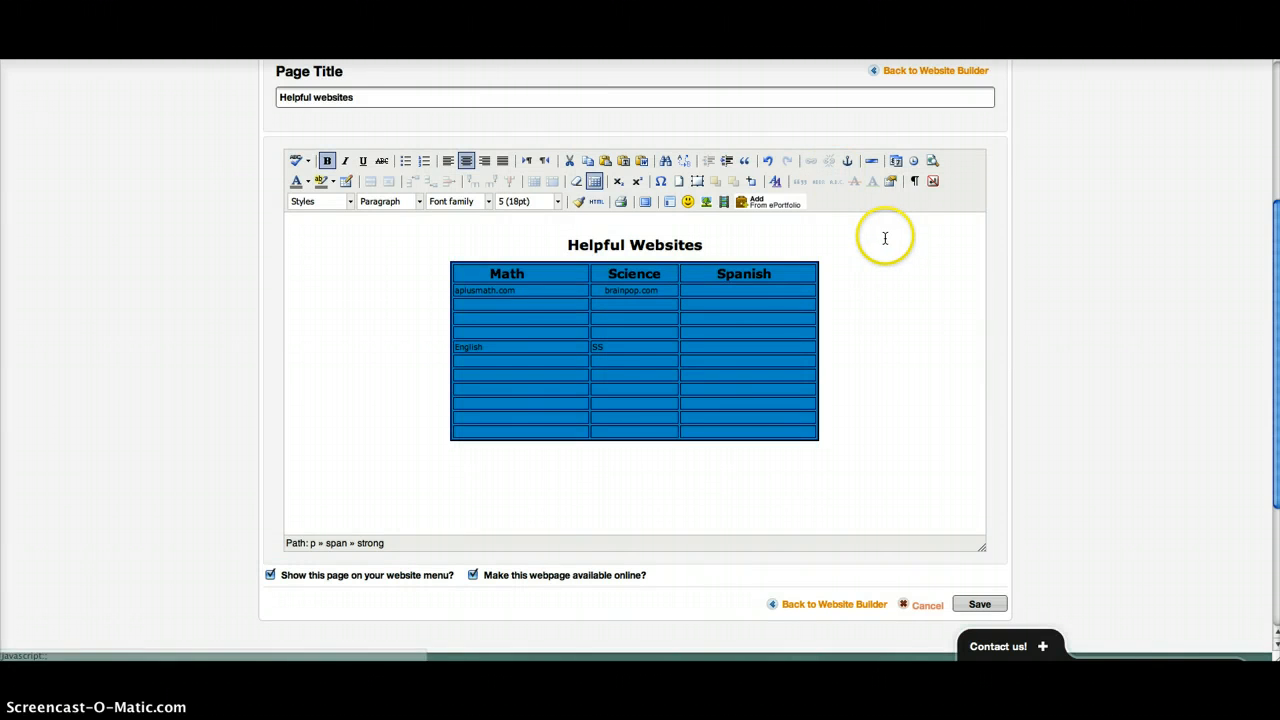
{"action": "scroll", "coordinate": [930, 275], "scroll_direction": "down", "scroll_amount": 1}
{"action": "left_click", "coordinate": [966, 594]}
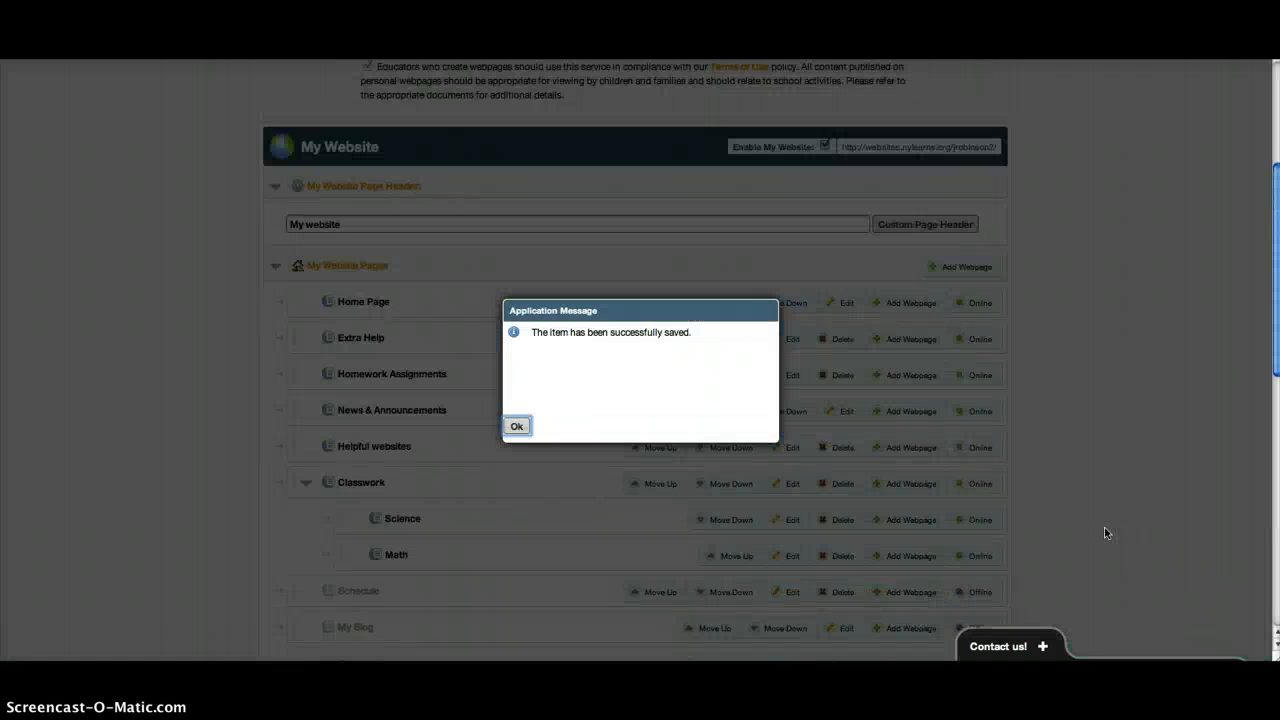
{"action": "left_click", "coordinate": [516, 427]}
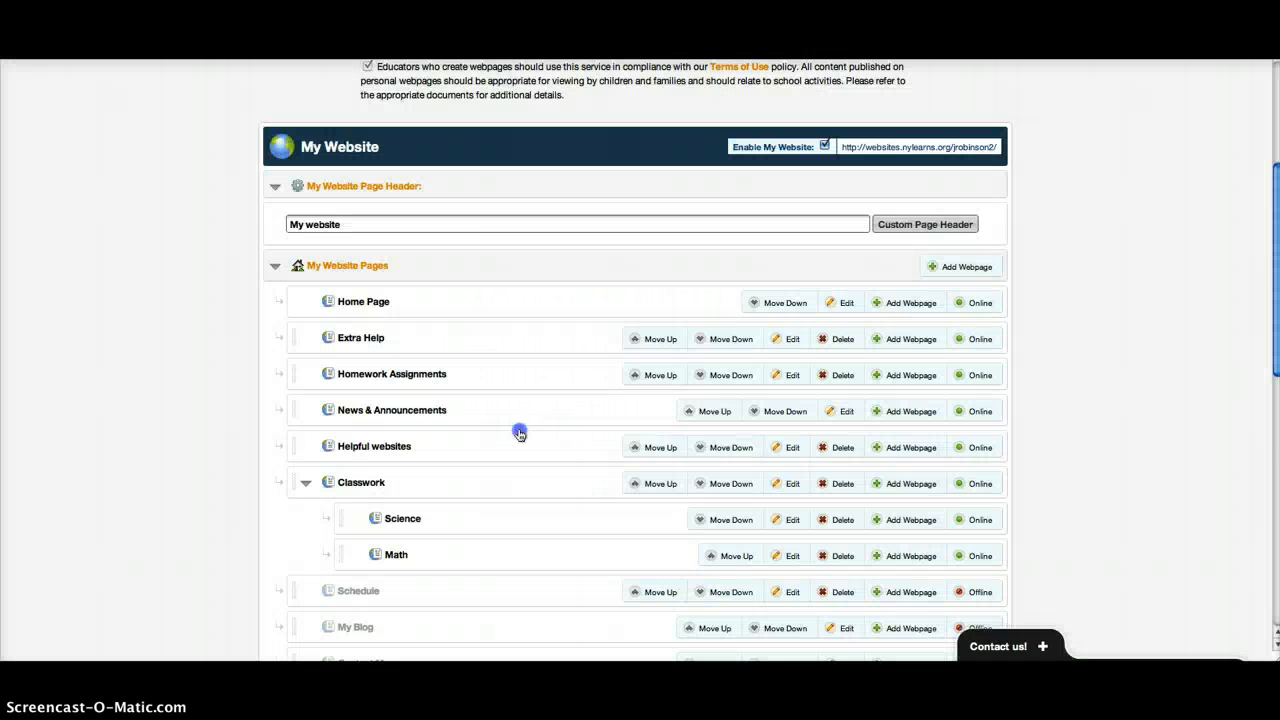
Open the live class website from its web address and view the Helpful websites page
{"action": "left_click", "coordinate": [936, 150]}
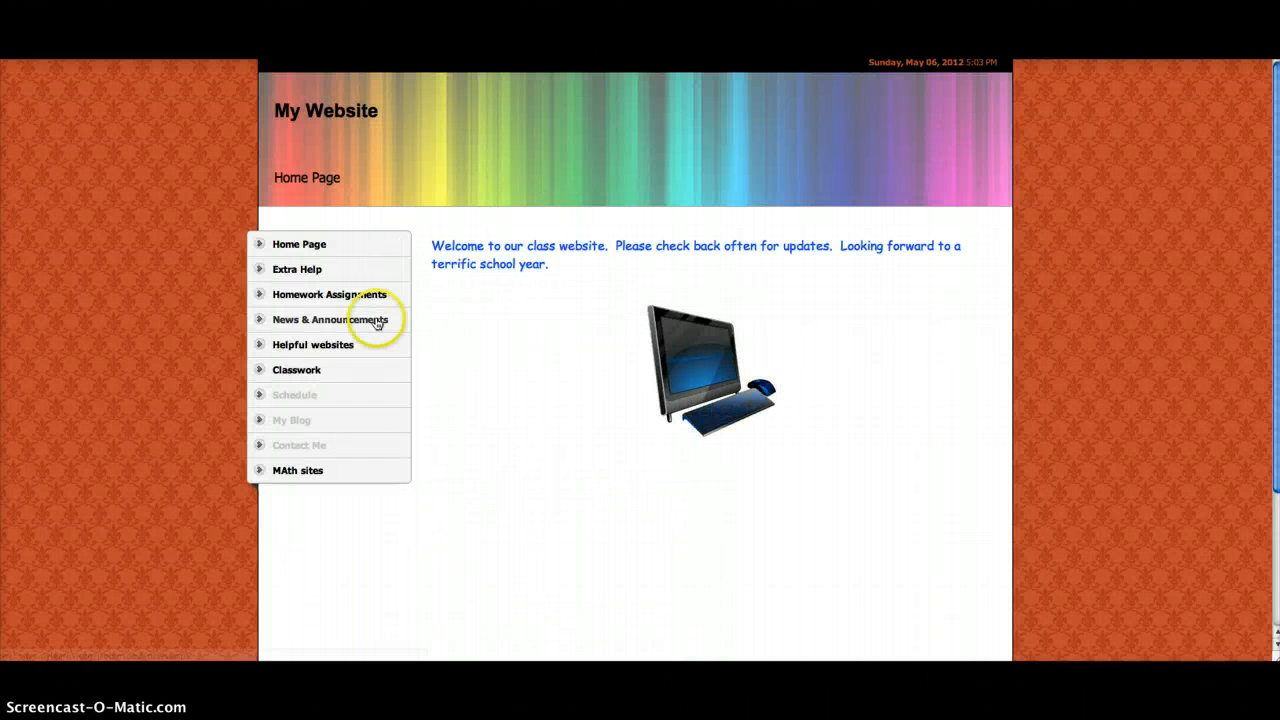
{"action": "left_click", "coordinate": [326, 350]}
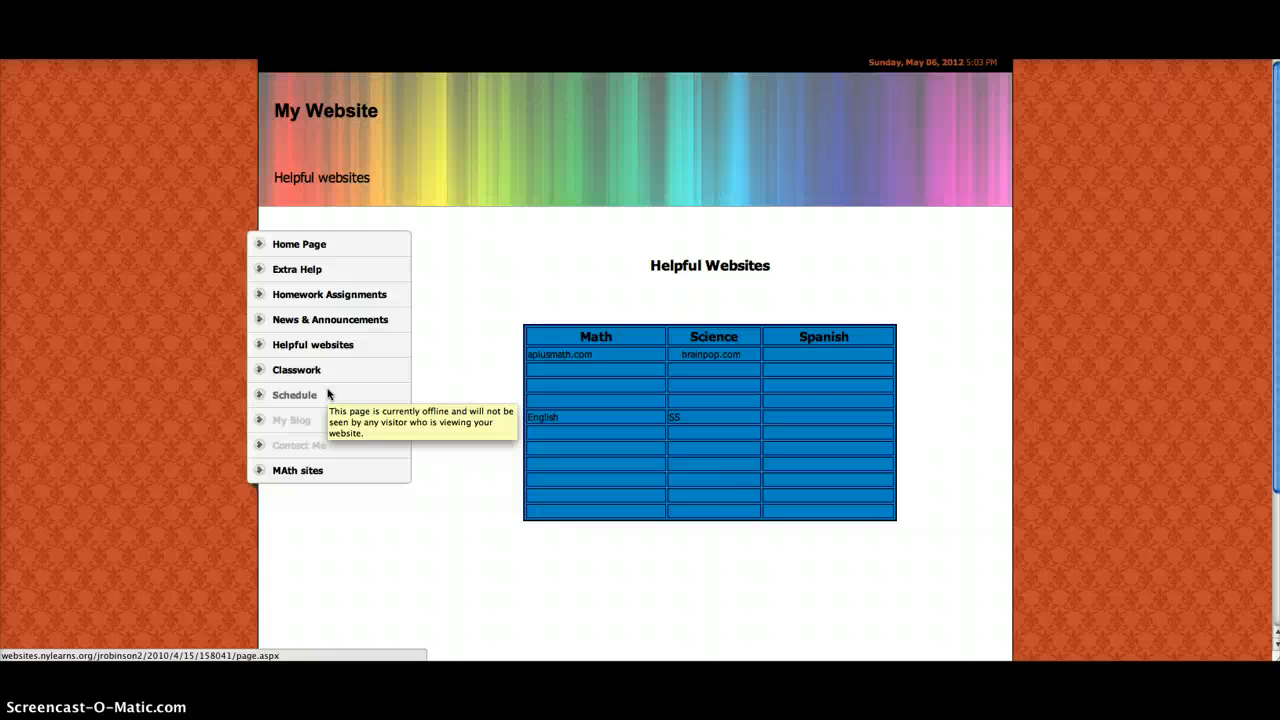
{"action": "left_click", "coordinate": [457, 396]}
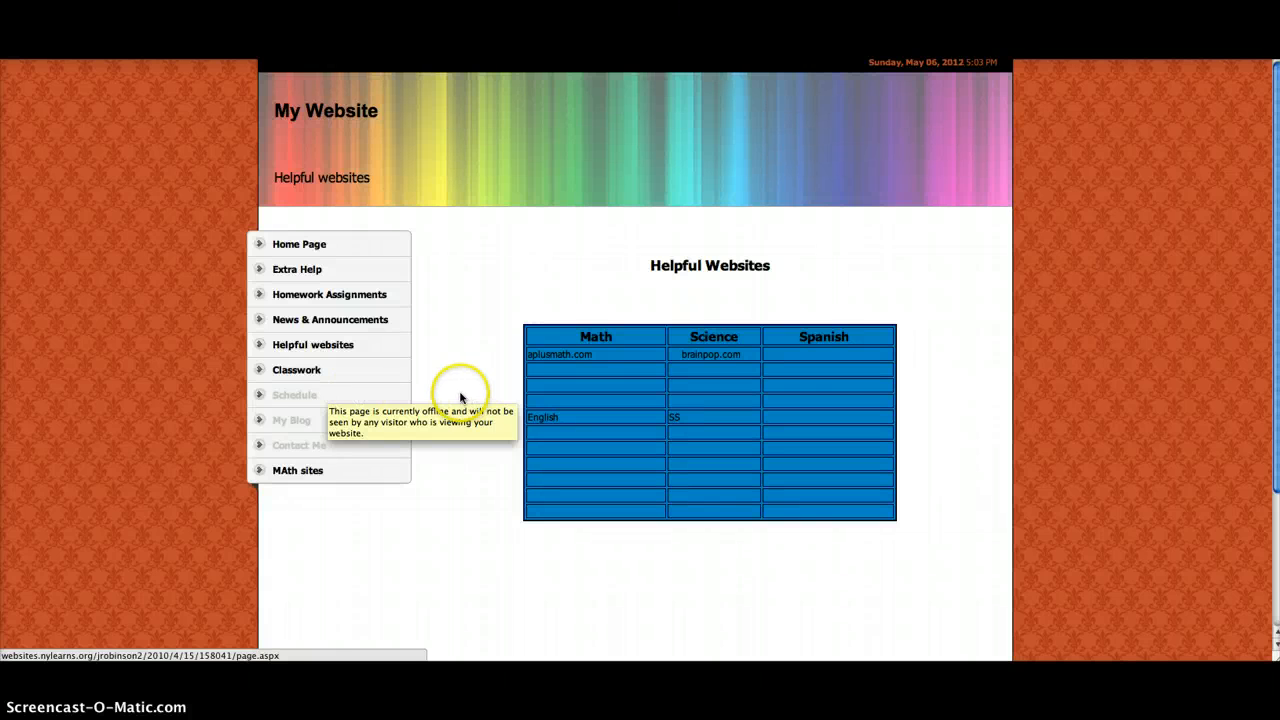